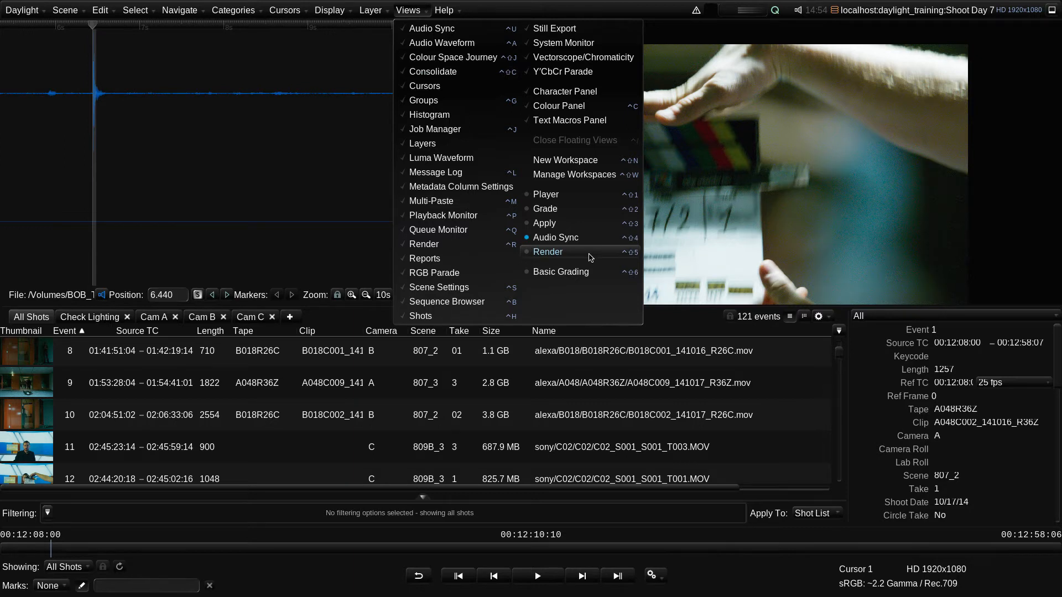
- Switch to the Render workspace and widen the deliverable settings area, with the queue showing current operations
click(547, 251)
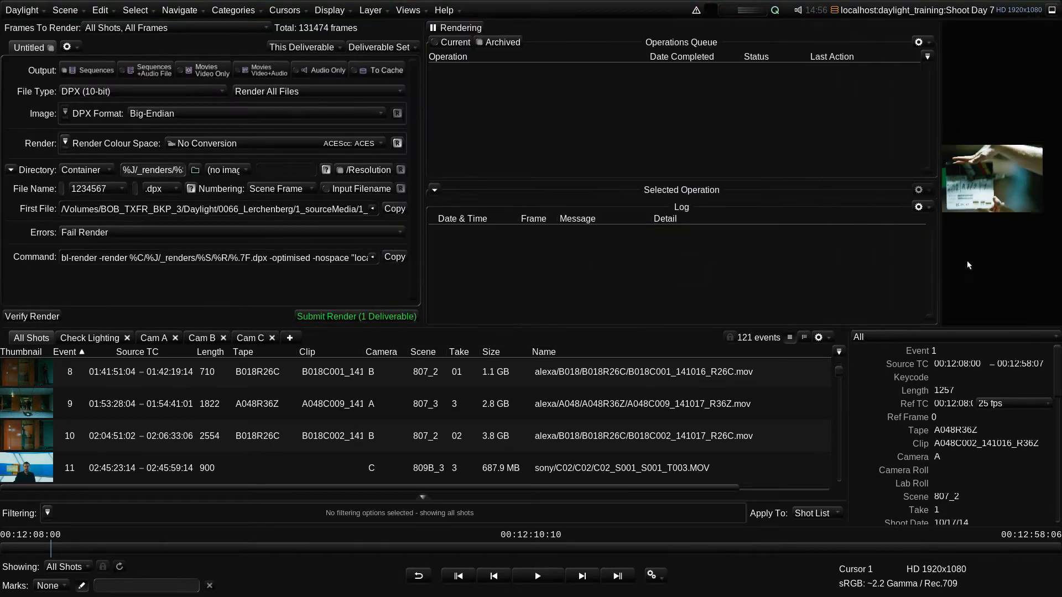
drag(425, 289, 524, 280)
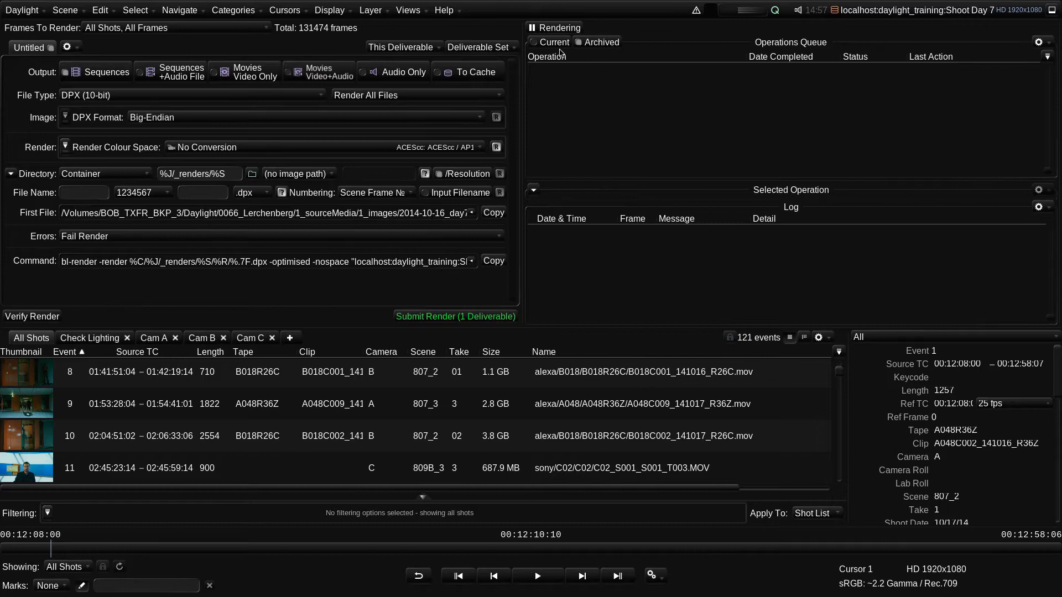
click(553, 43)
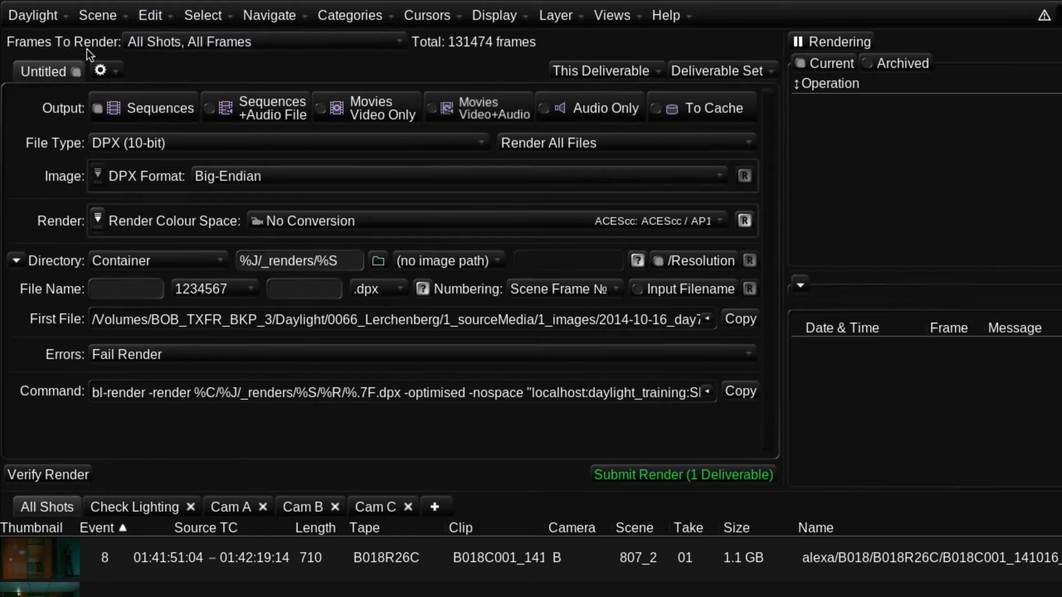
- Choose All Shots, All Frames as the frames to render and review the file types available for sequences
click(269, 42)
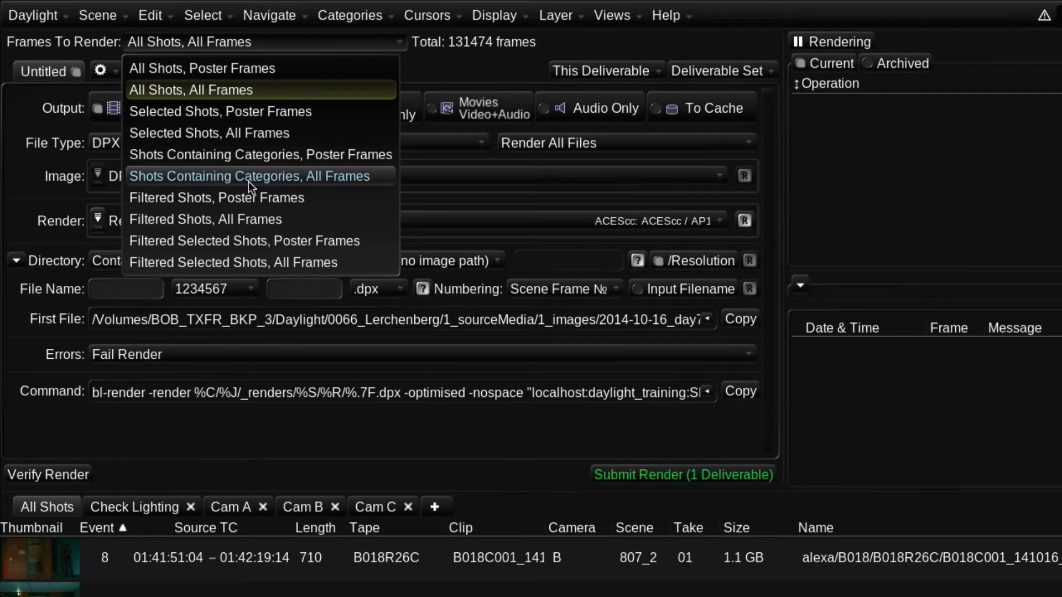
click(261, 92)
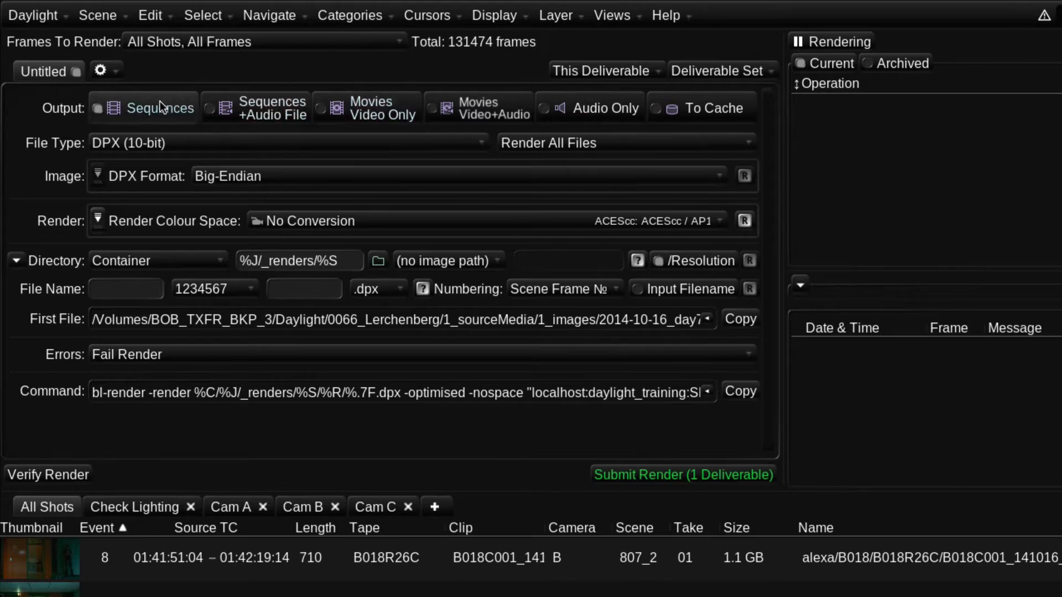
click(181, 143)
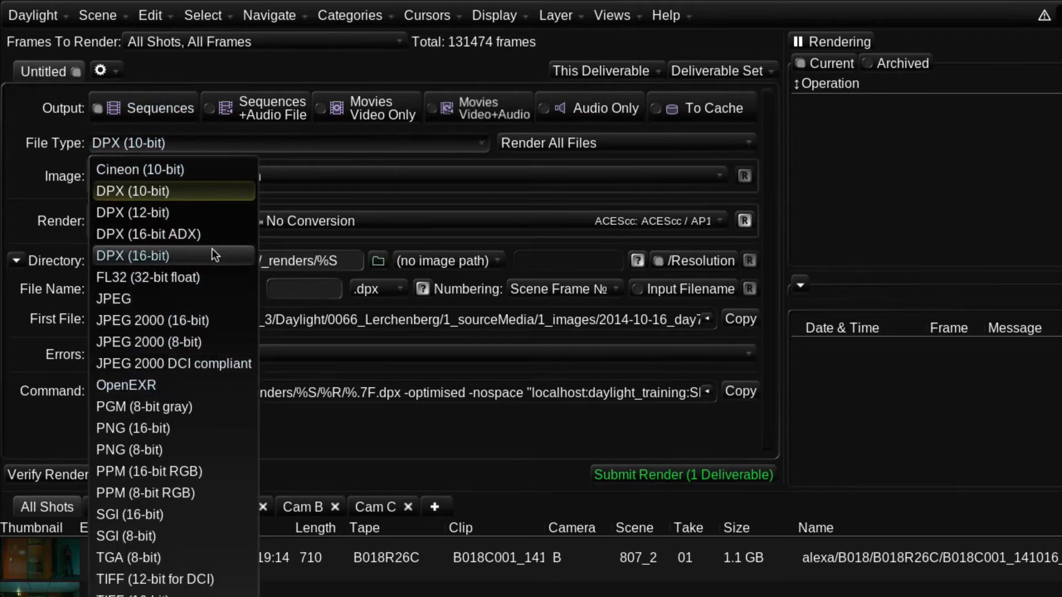
click(248, 145)
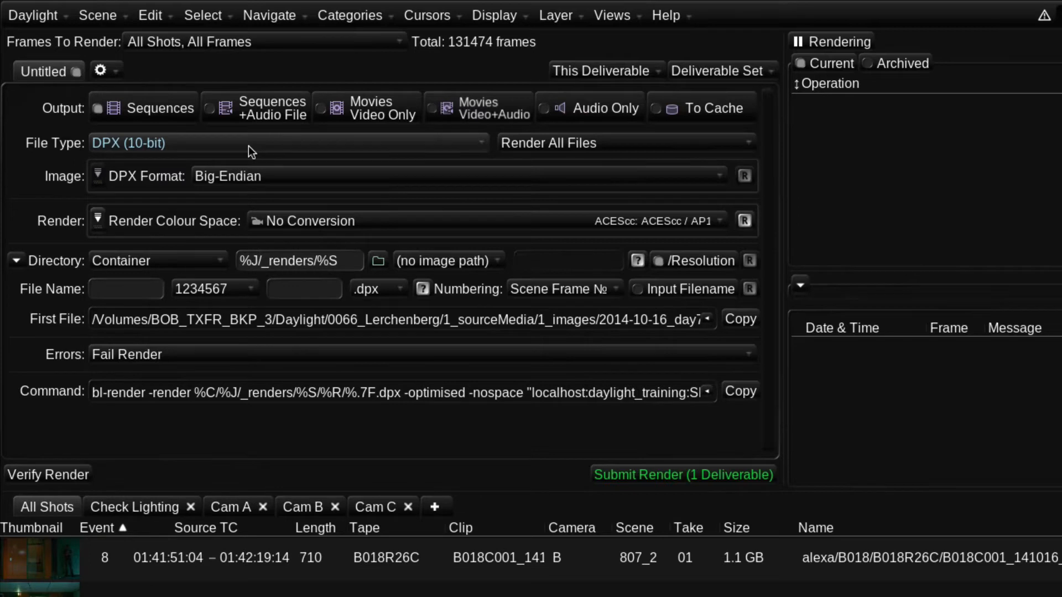
- Set the deliverable's output to Movies Video+Audio with the file type MXF Movie (Avid OP-Atom)
click(502, 108)
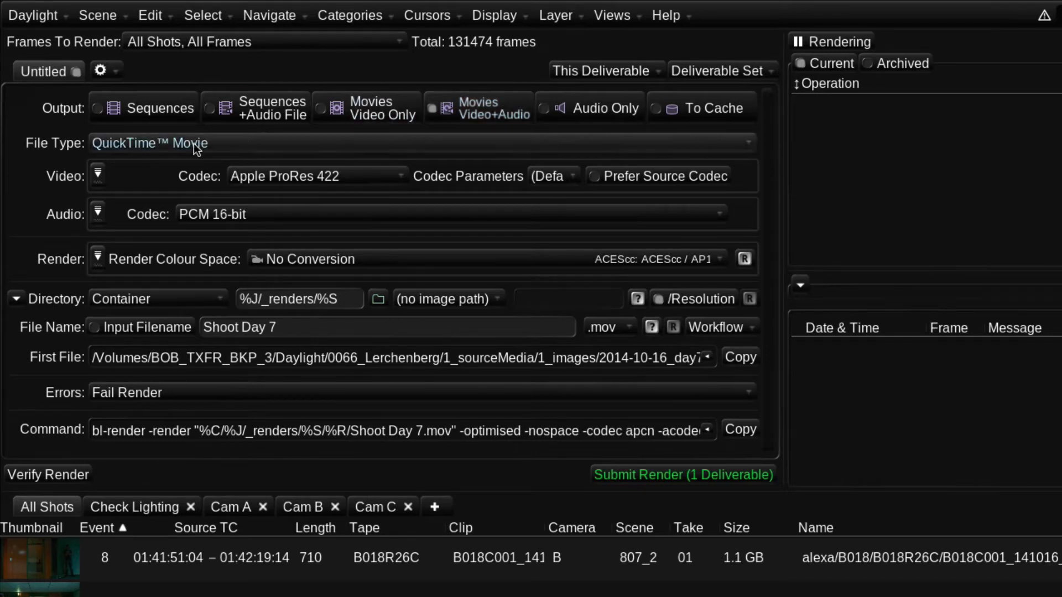
click(225, 145)
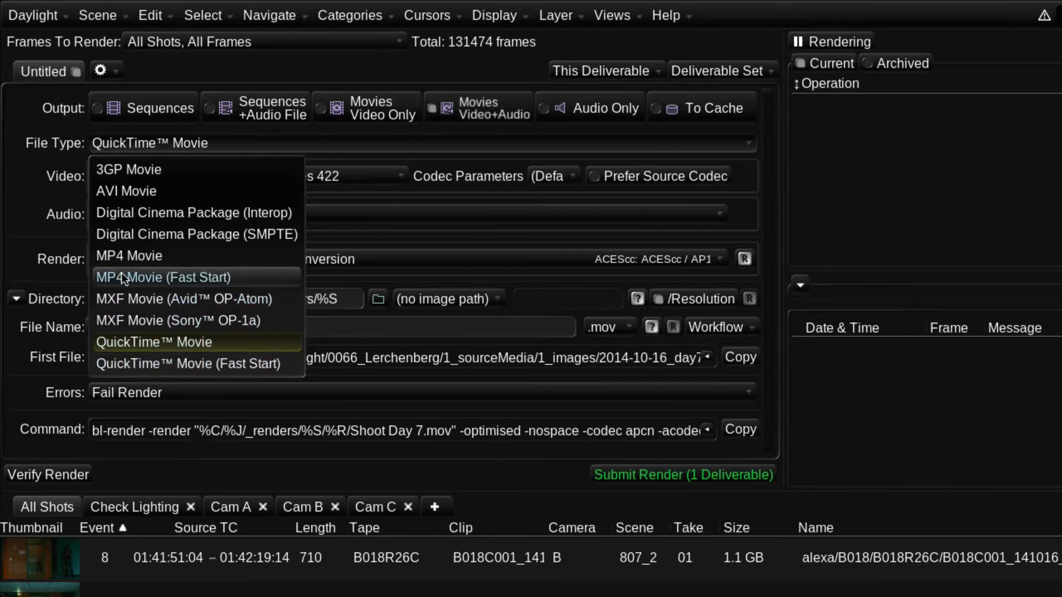
click(142, 297)
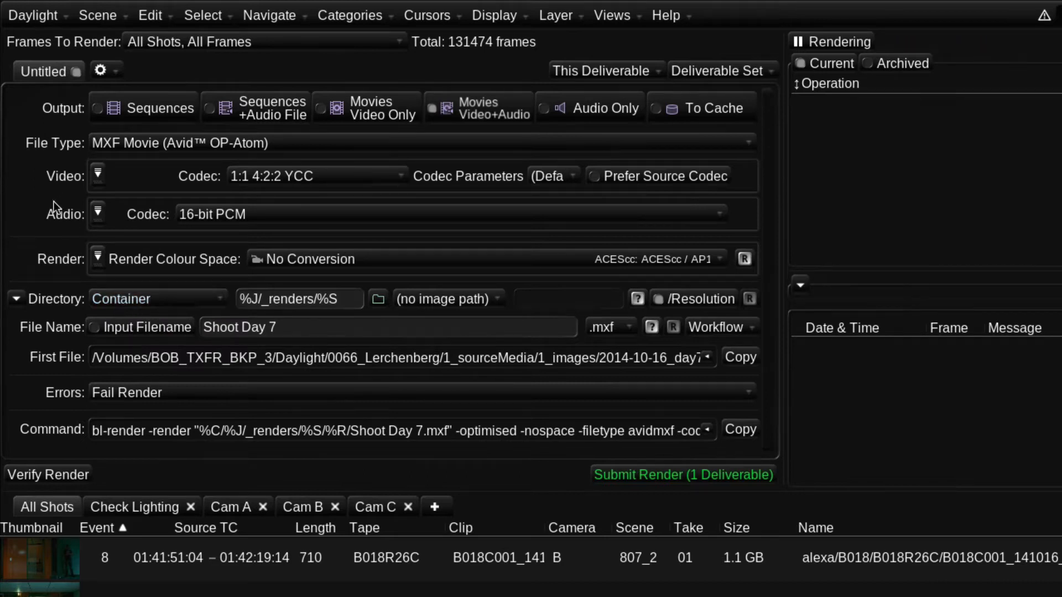
- Set the deliverable's video codec to DNxHD 36 and its audio codec to 24-bit PCM
click(271, 178)
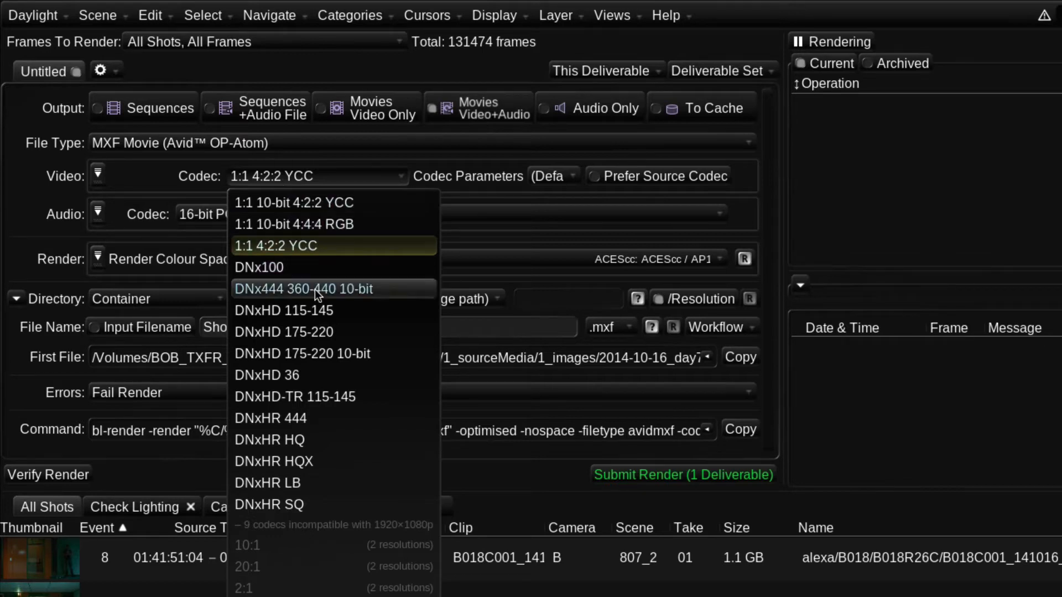
click(321, 374)
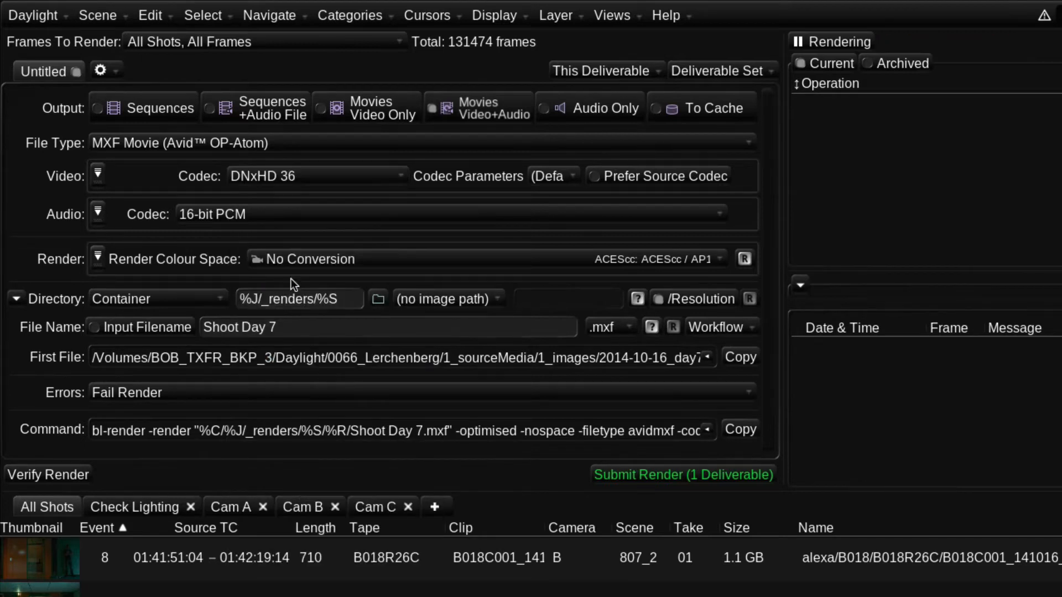
click(266, 211)
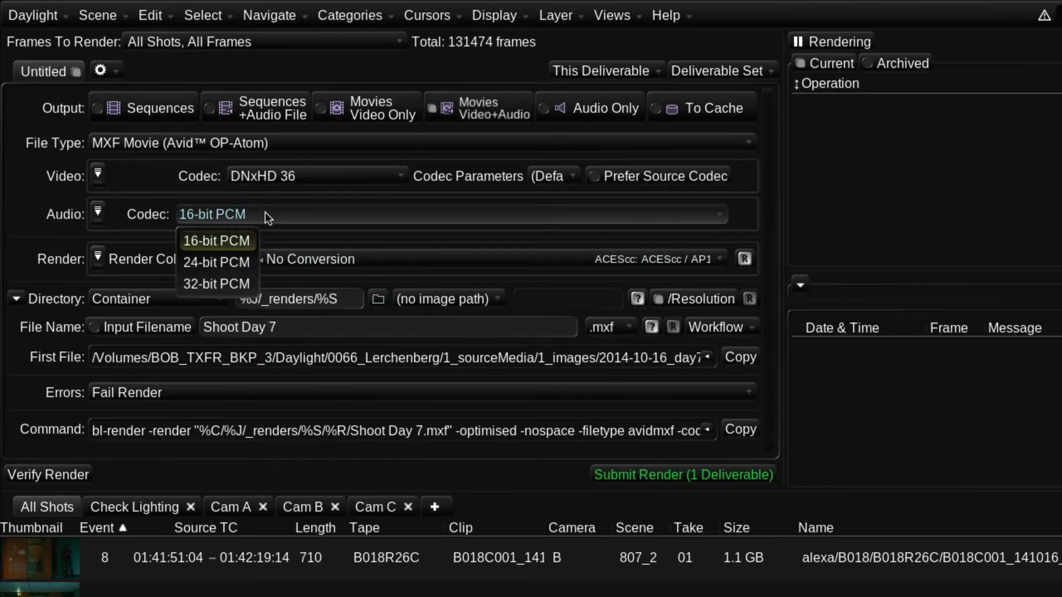
click(220, 266)
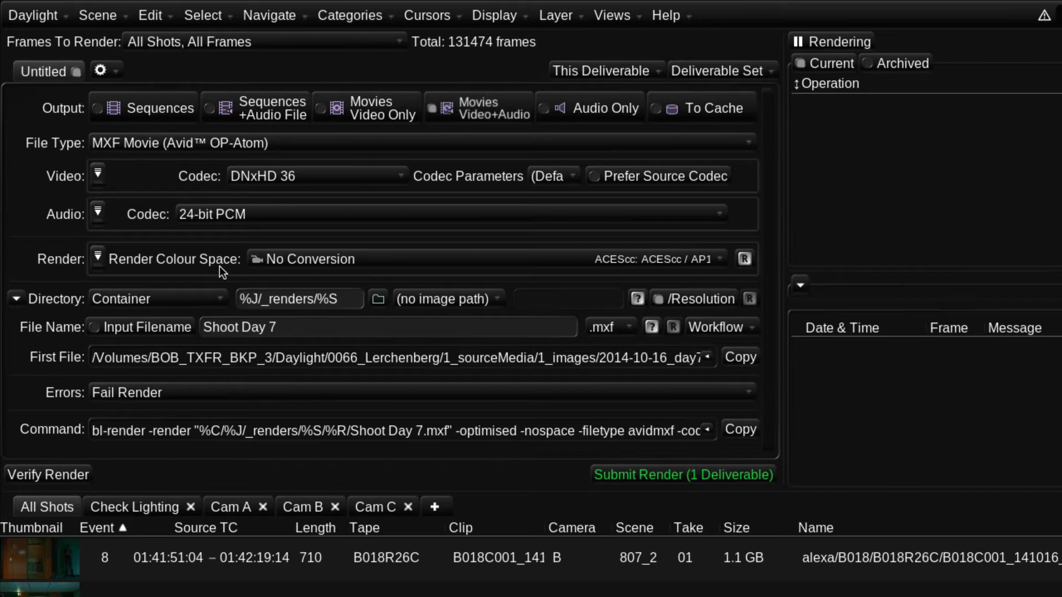
- Add the Channels setting to the deliverable's audio options and set it to Auto (from source)
click(98, 212)
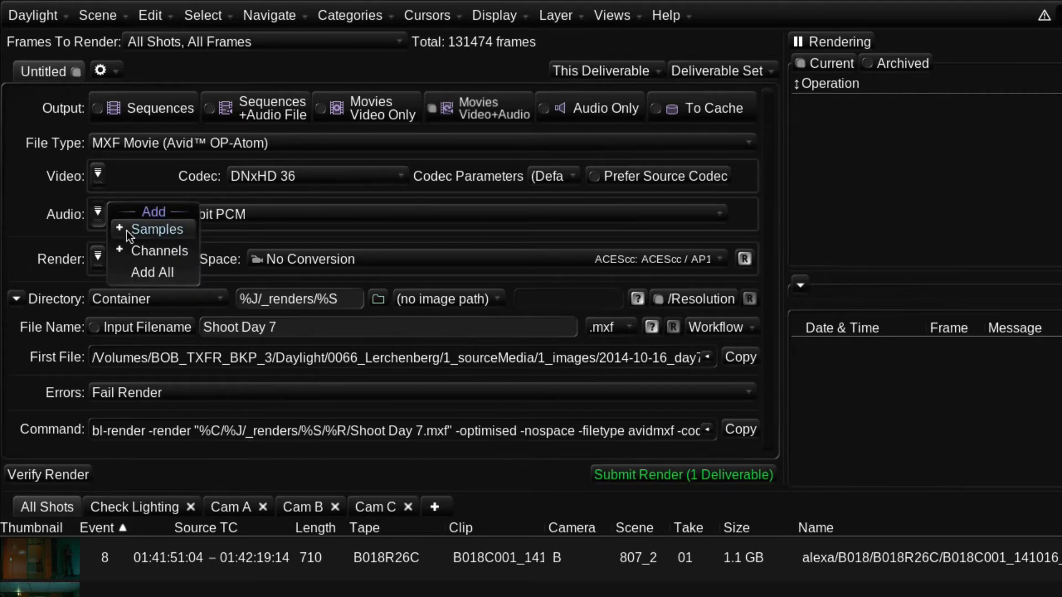
click(139, 249)
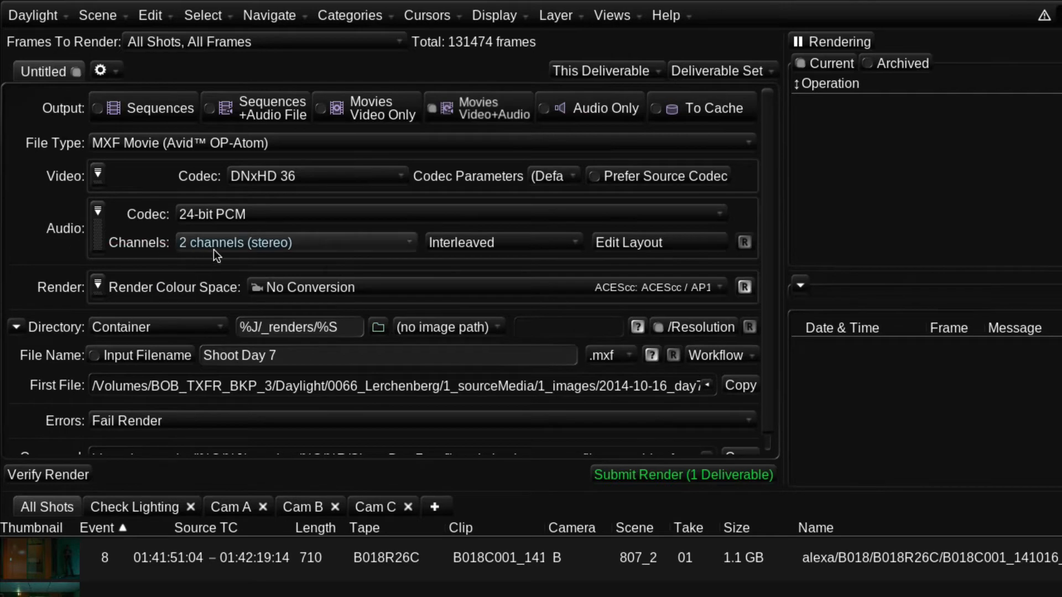
click(315, 247)
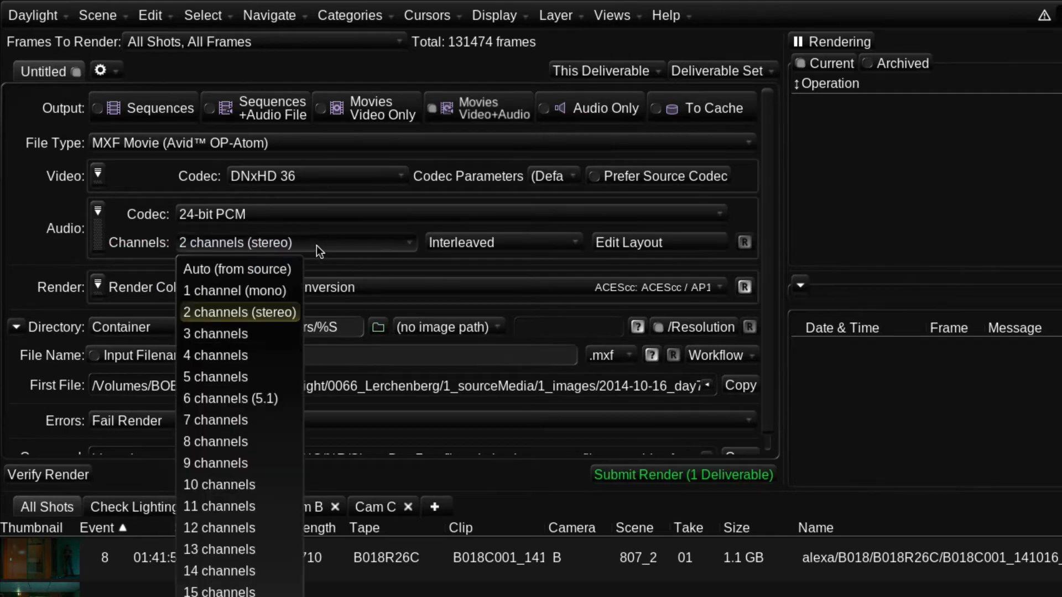
click(211, 271)
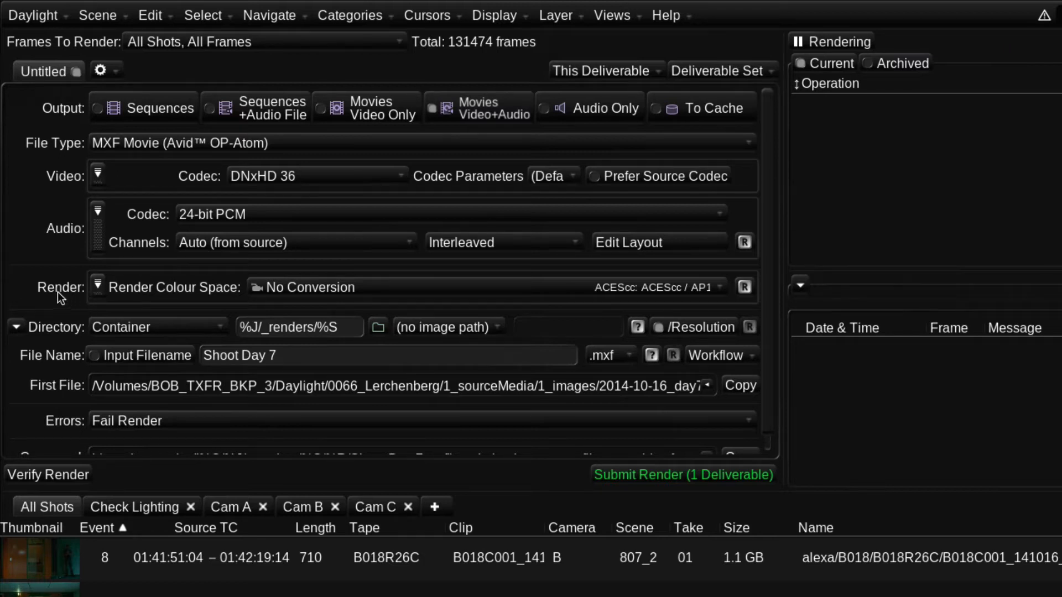
- Add all optional parameters to the deliverable's Render section and remove the Render Format parameter, leaving its value unchanged
click(98, 286)
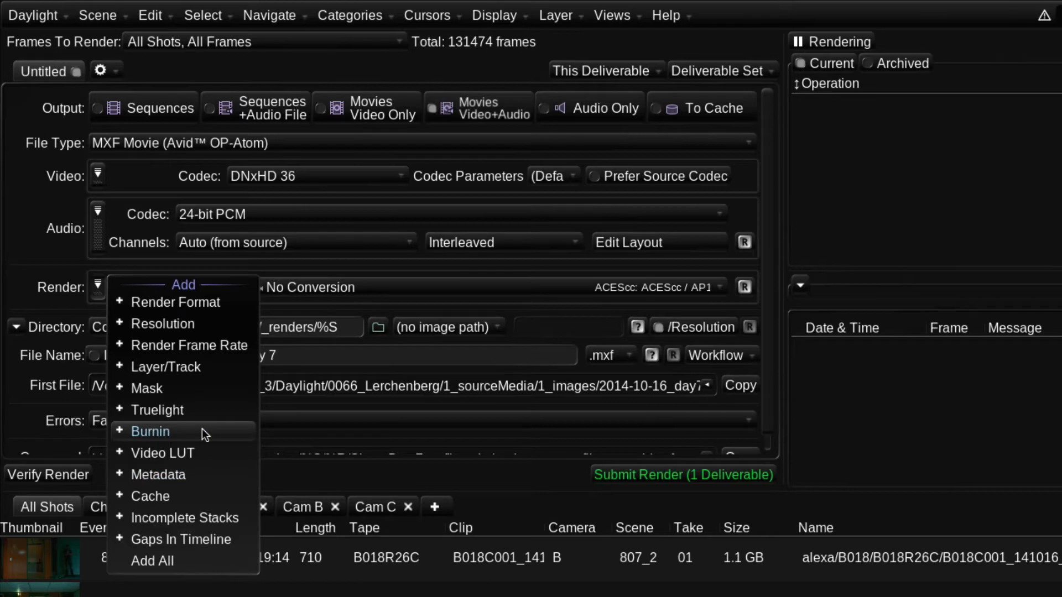
click(190, 563)
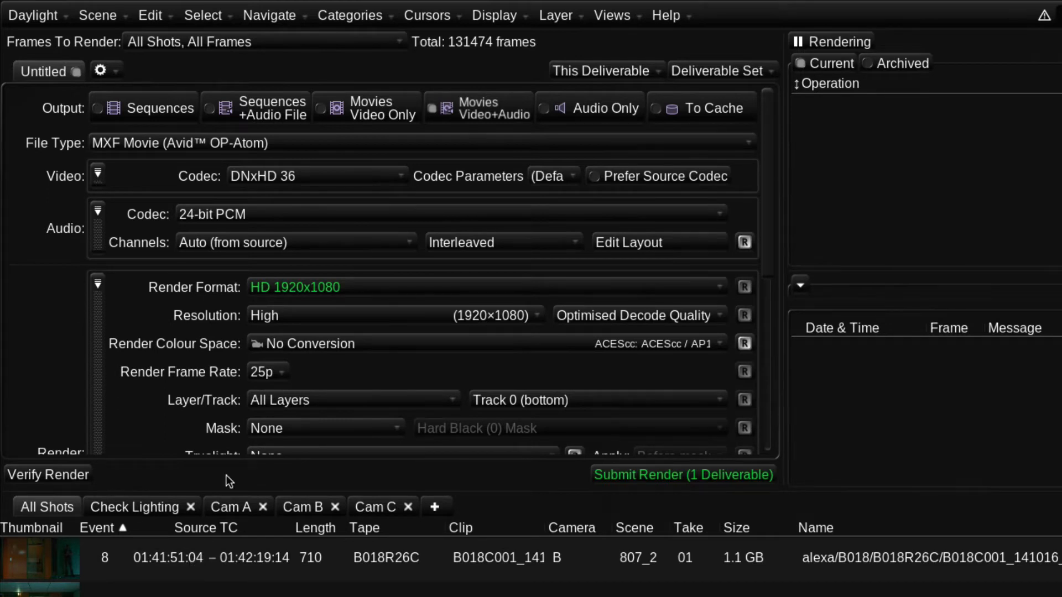
click(327, 288)
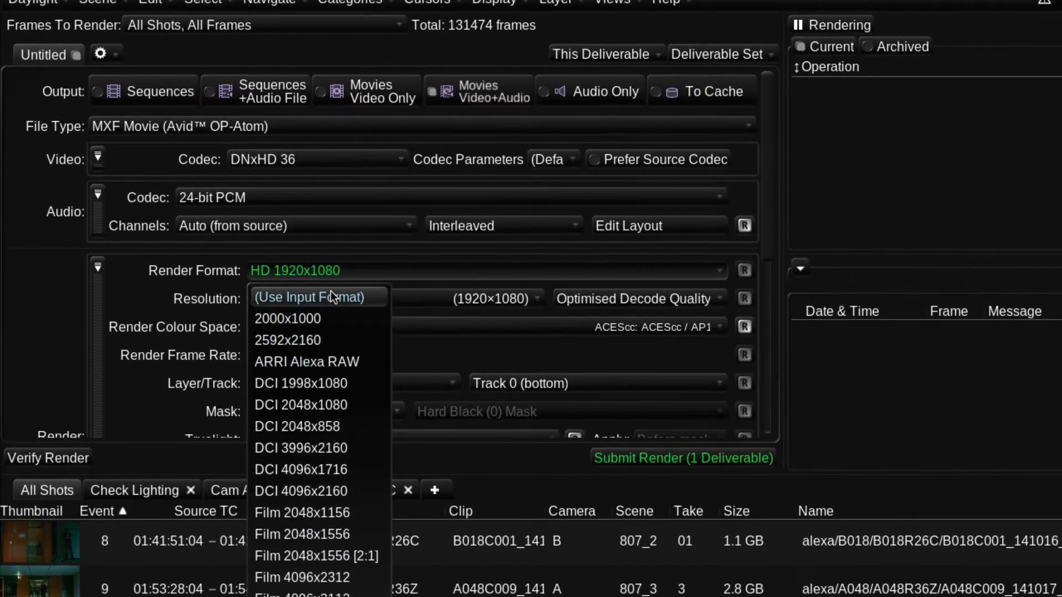
click(335, 275)
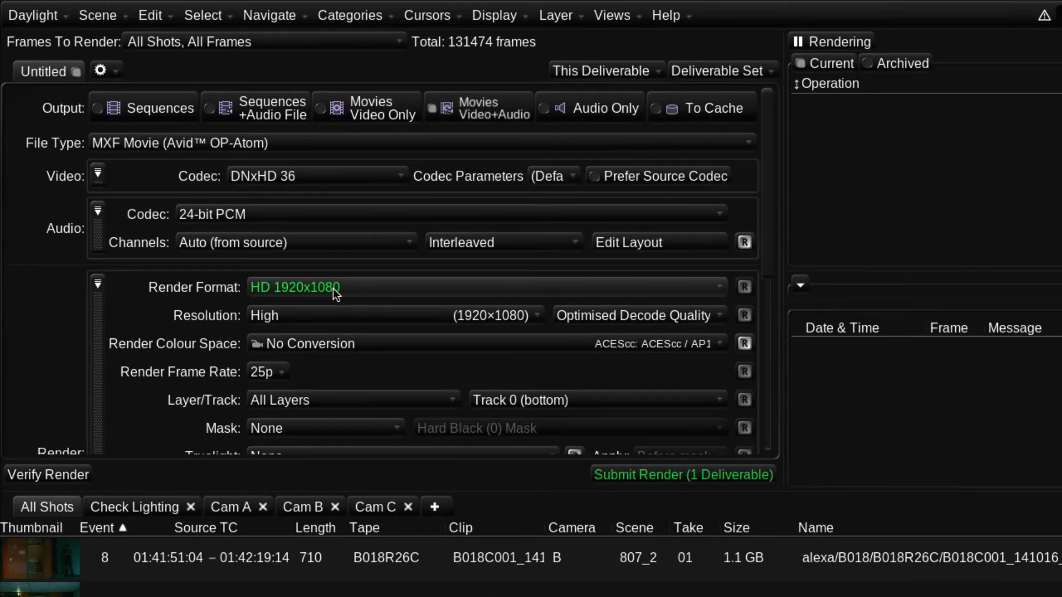
click(197, 288)
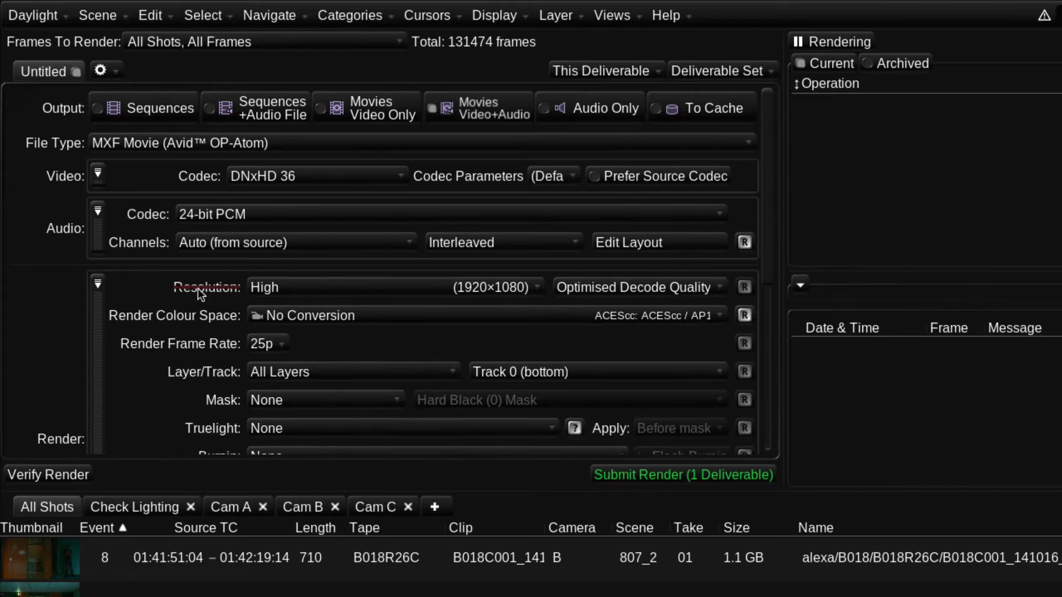
- Review the Resolution choices and remove the Resolution parameter from the Render section
click(278, 290)
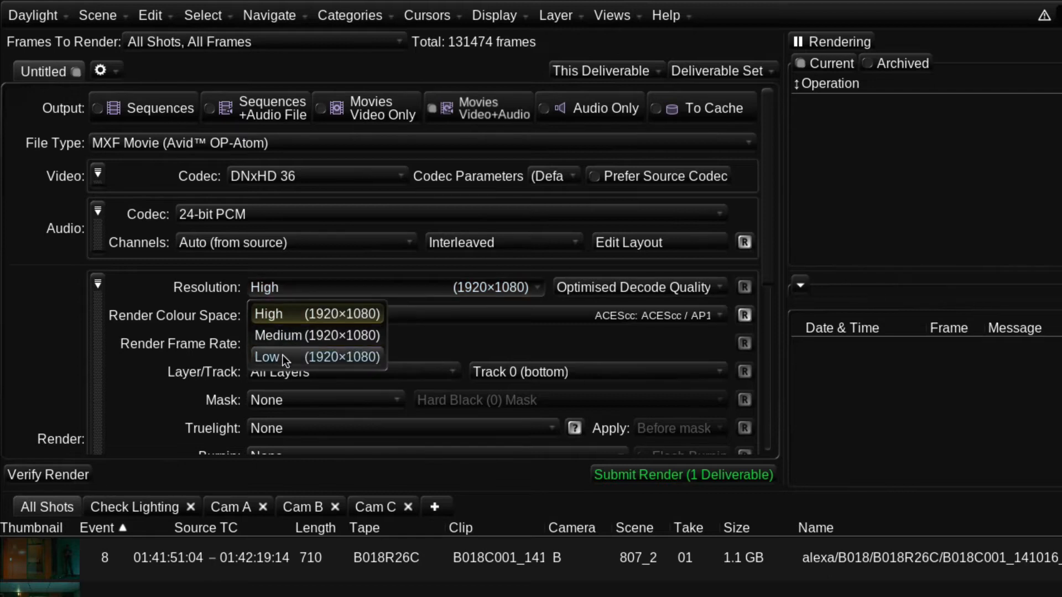
click(289, 289)
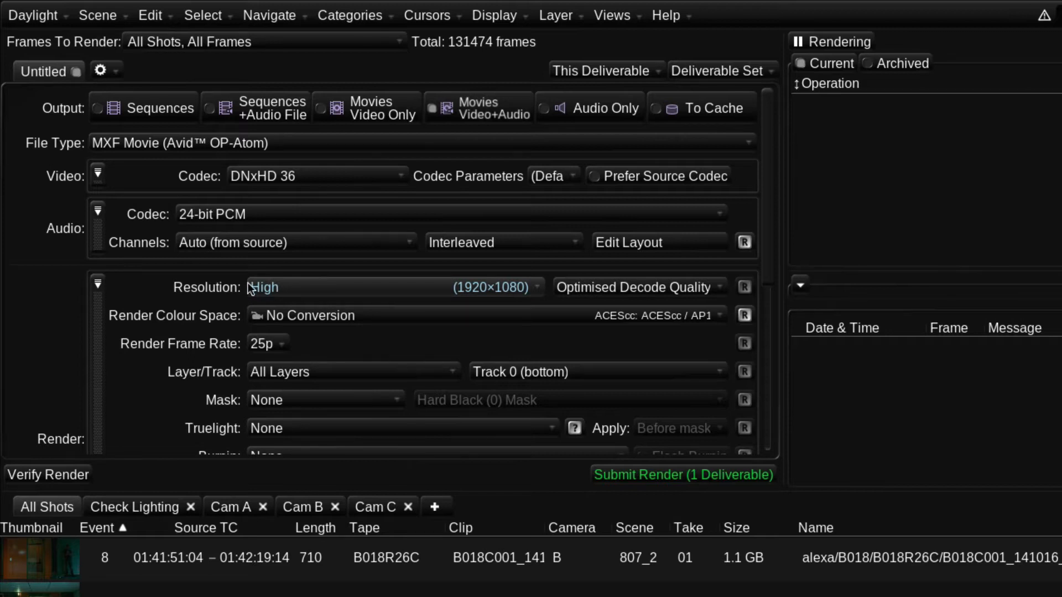
scroll(217, 287, down, 1)
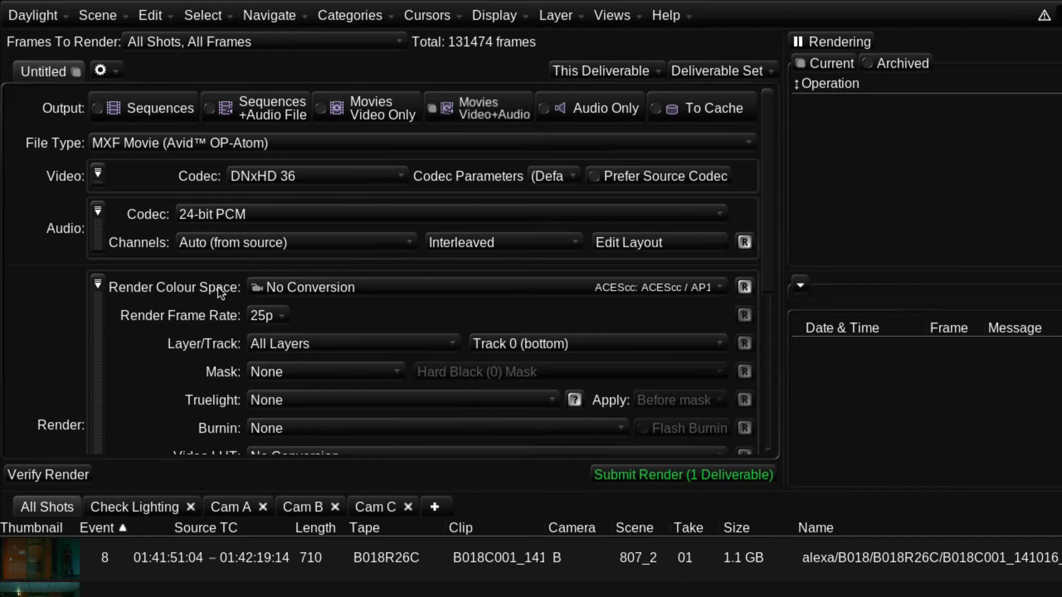
- Set the Render Colour Space to Rec.1886: 2.4 Gamma / Rec.709
click(320, 290)
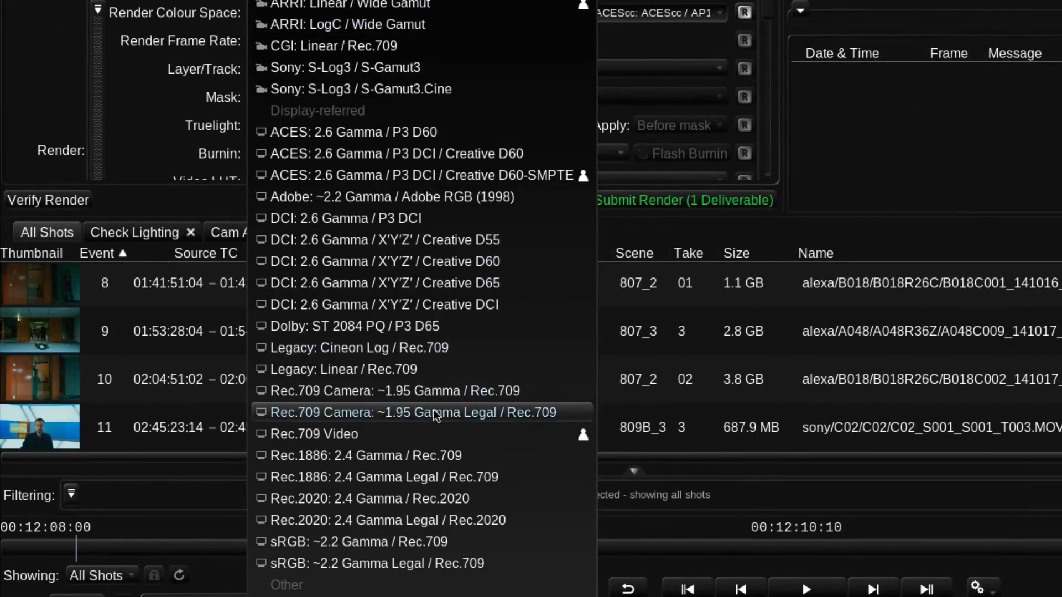
click(479, 457)
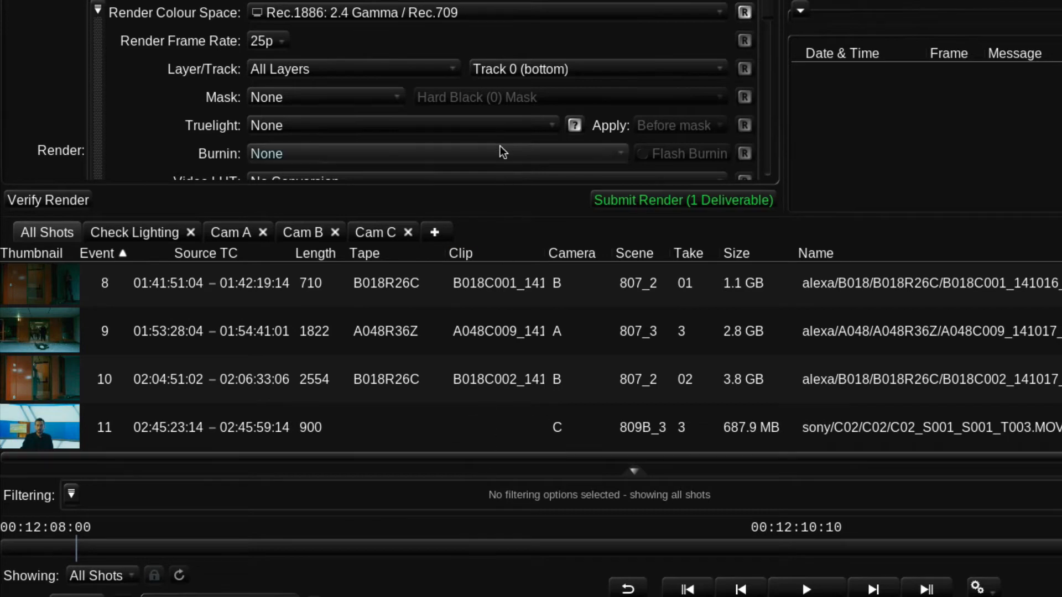
click(473, 15)
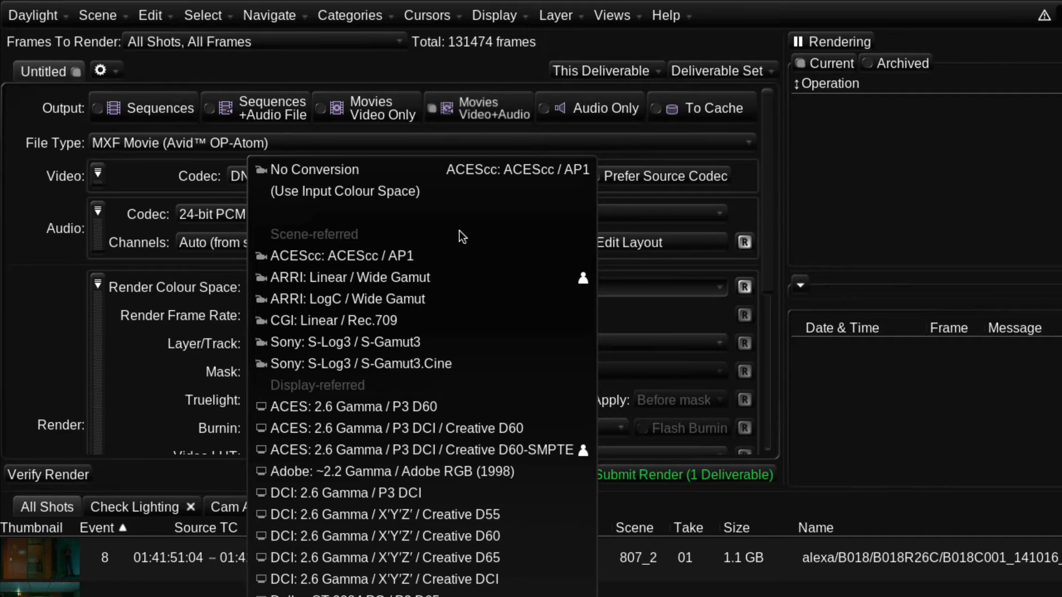
key(Escape)
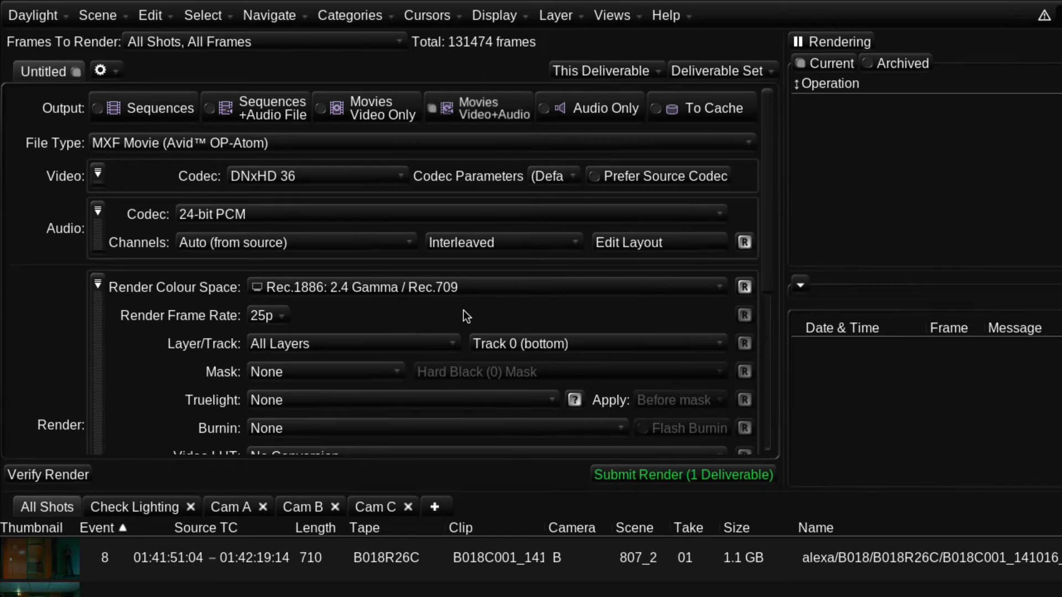
- Remove the Render Frame Rate, Layer/Track and Mask parameters from the Render section
click(210, 318)
click(217, 319)
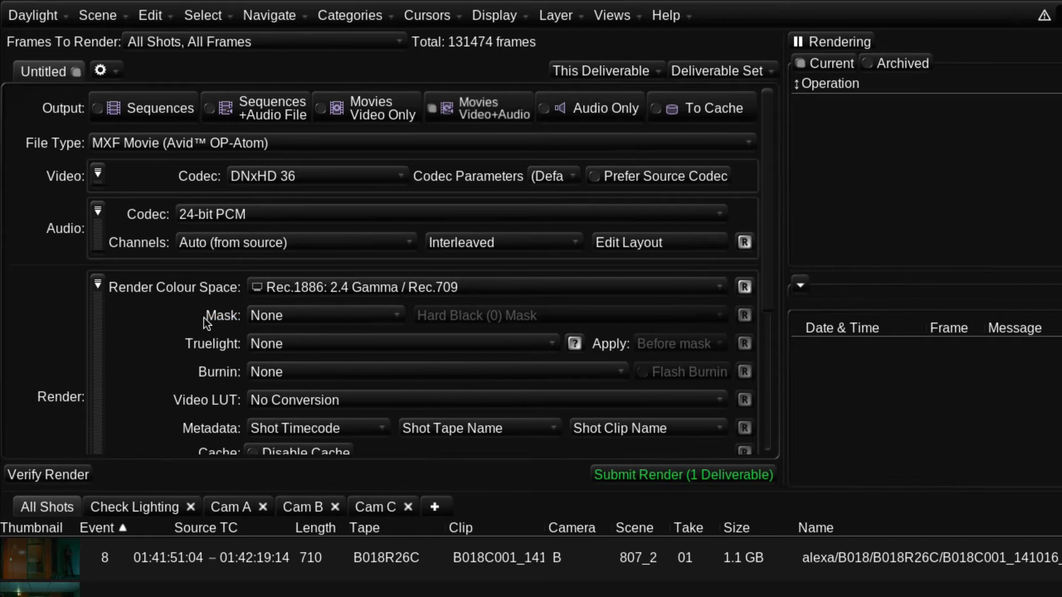
click(221, 320)
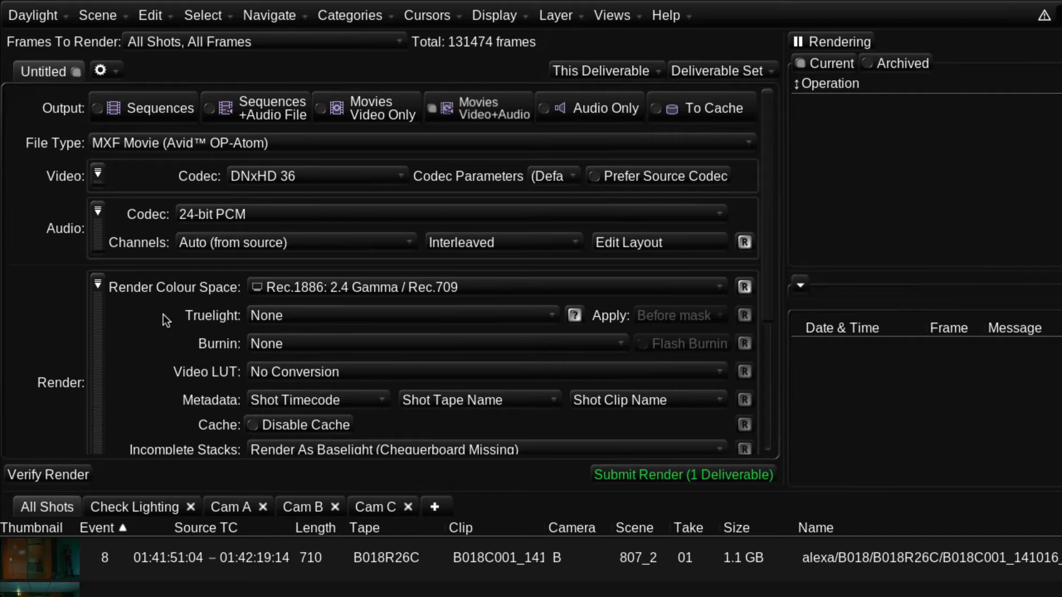
- Review the available Truelight LUTs and remove the Truelight parameter from the Render section
click(291, 315)
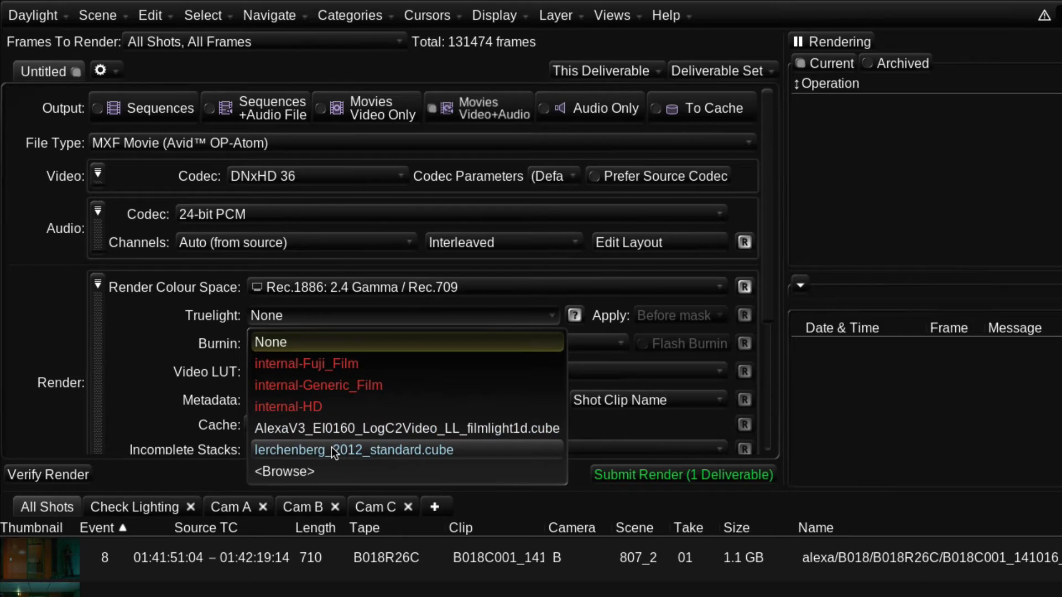
click(321, 316)
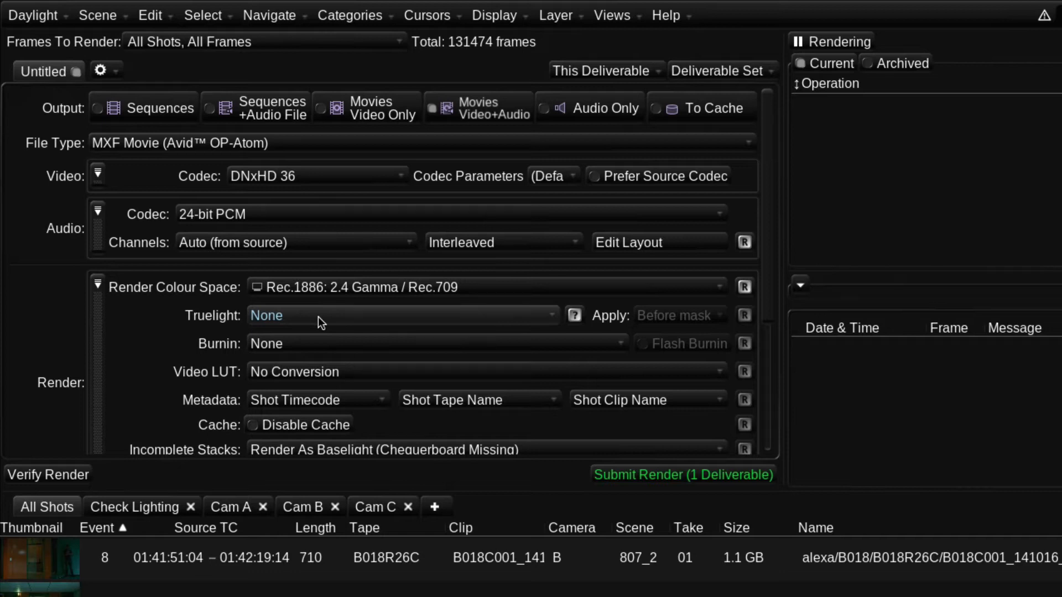
click(222, 319)
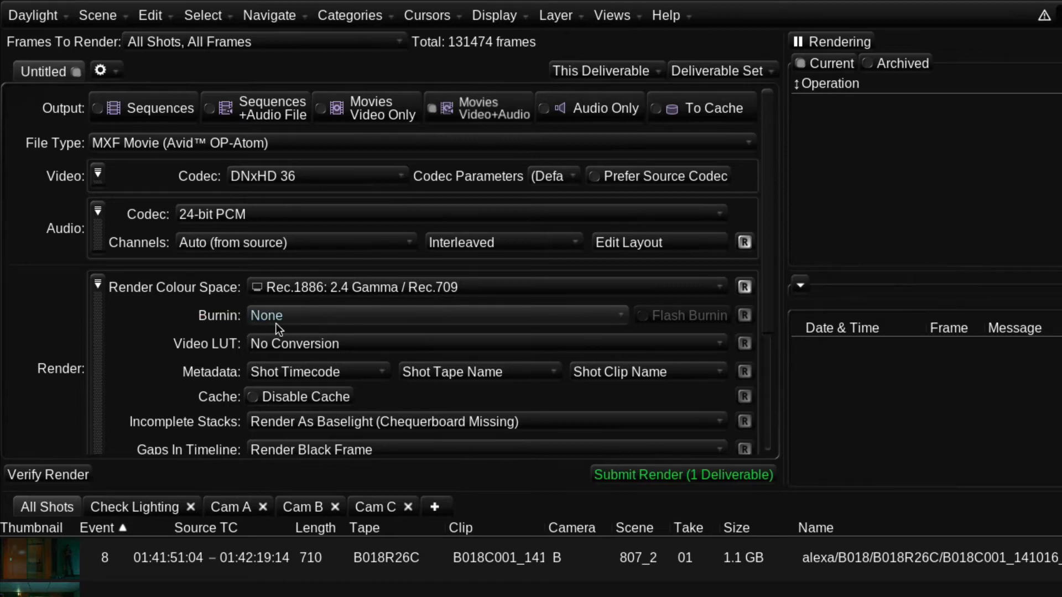
- Set the render Burnin to Data Dailies, enable Flash Burnin and set Flash Frames to 25
click(312, 320)
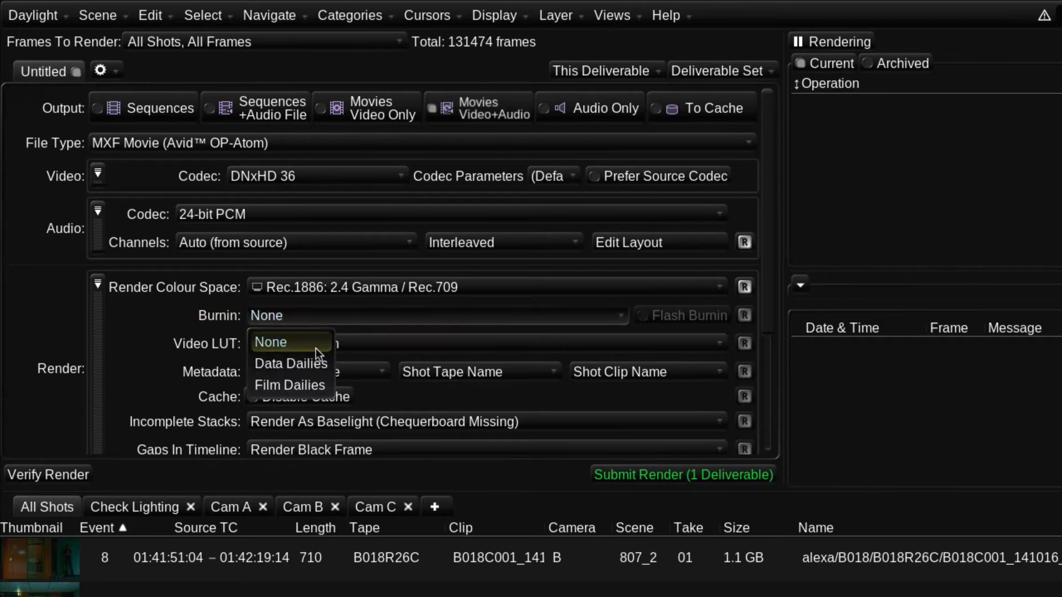
click(298, 364)
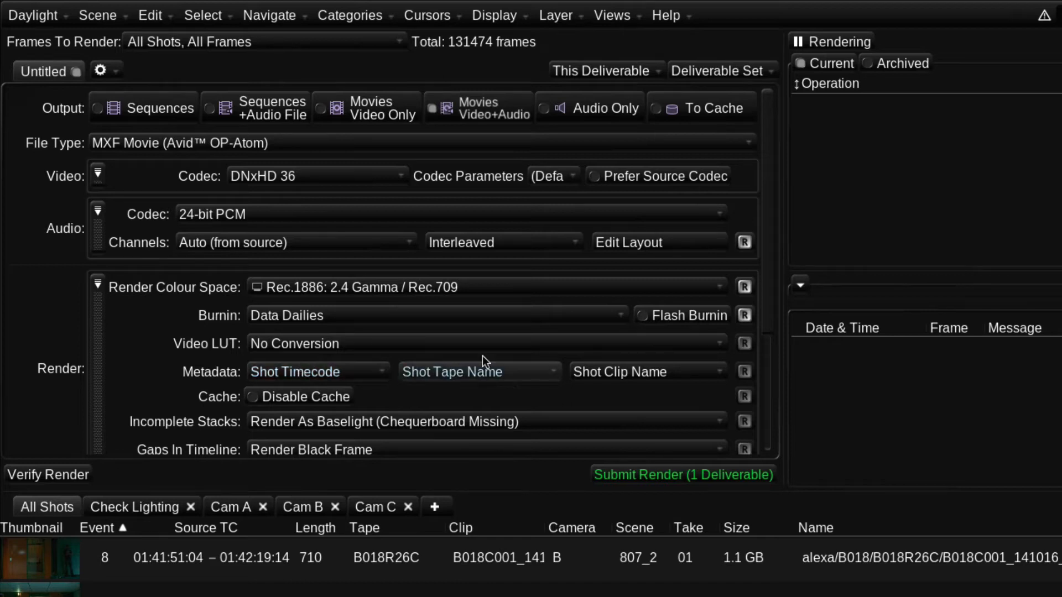
click(675, 316)
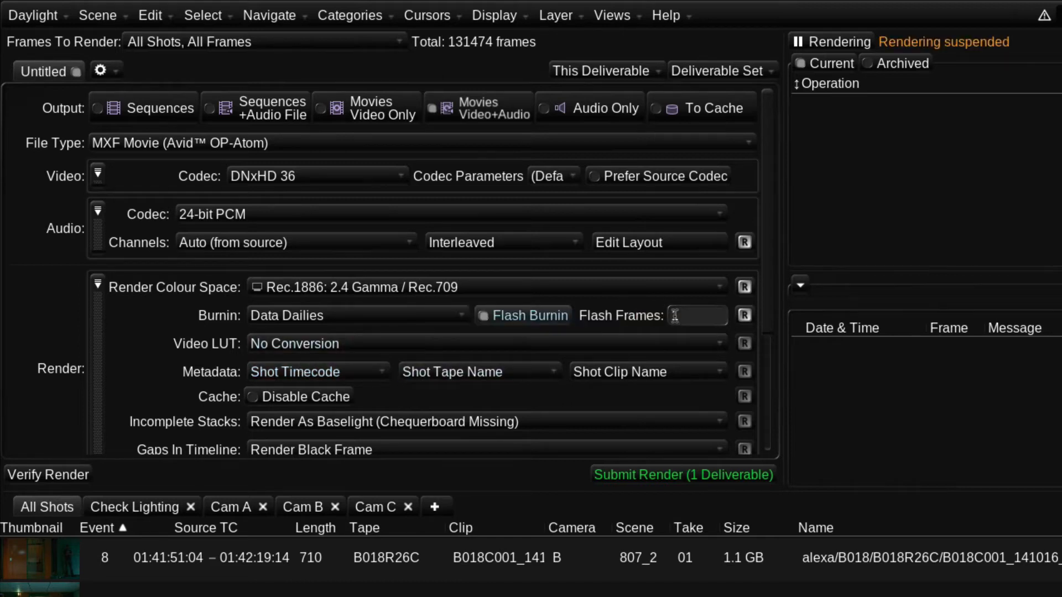
click(687, 313)
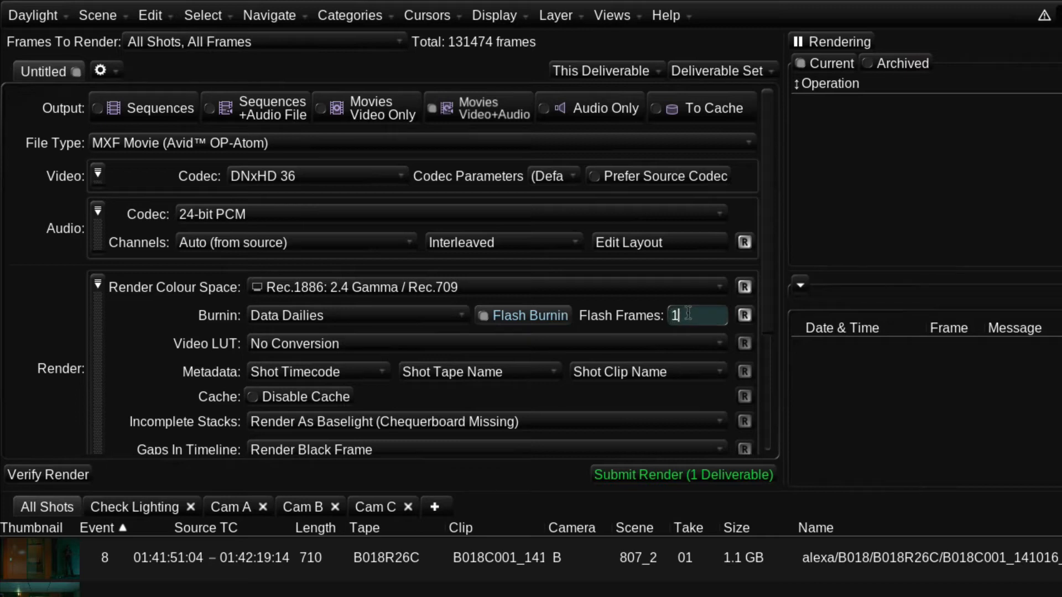
drag(687, 314, 667, 318)
key(Return)
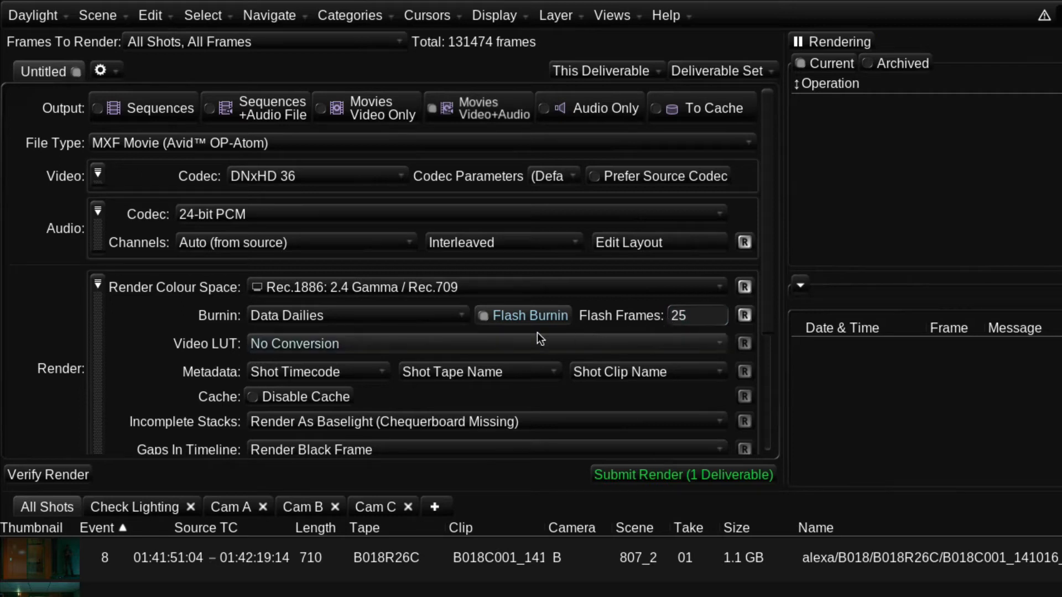
- Set the Video LUT for the render to Full to Legal Scale
click(372, 350)
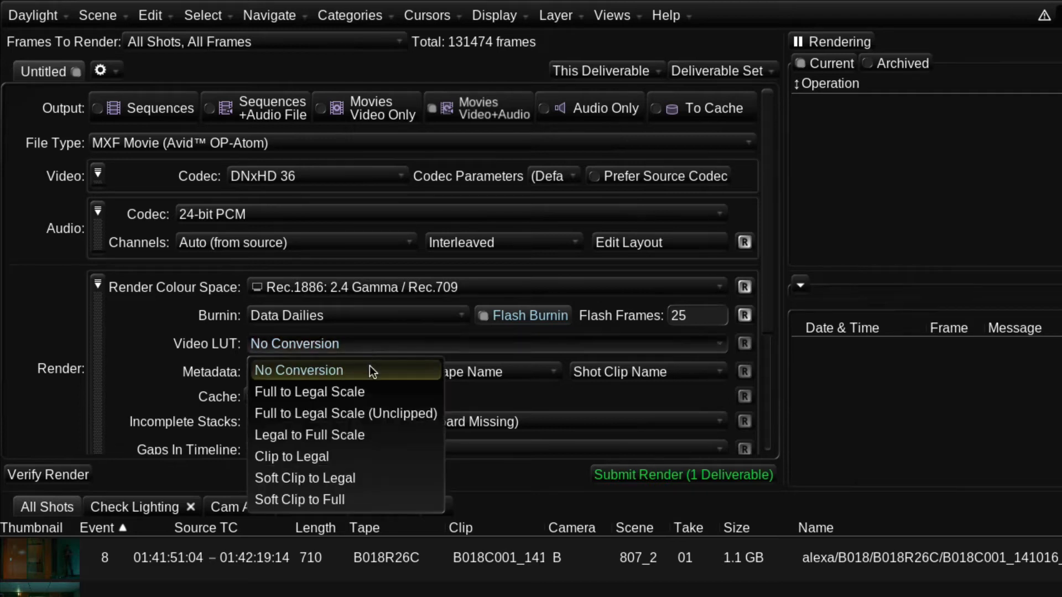
click(380, 393)
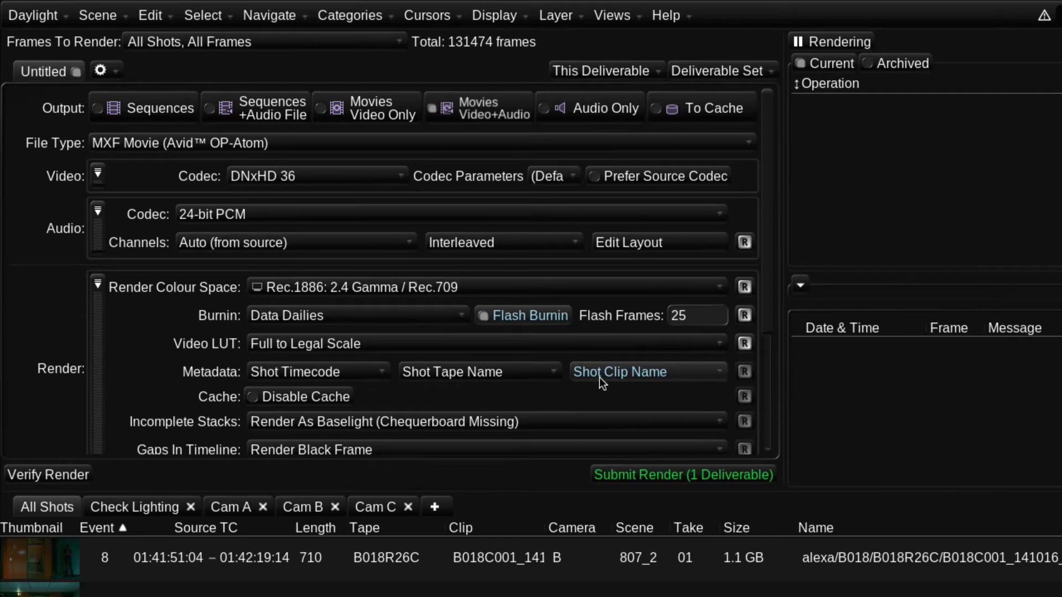
- Review the timecode, tape name and clip name choices for the render Metadata
click(372, 368)
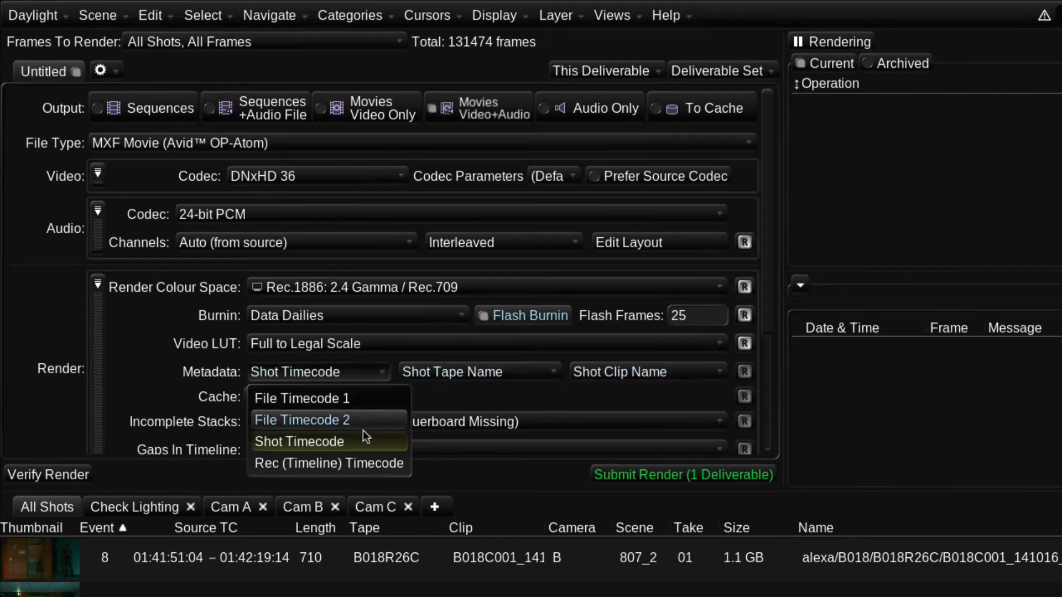
click(441, 368)
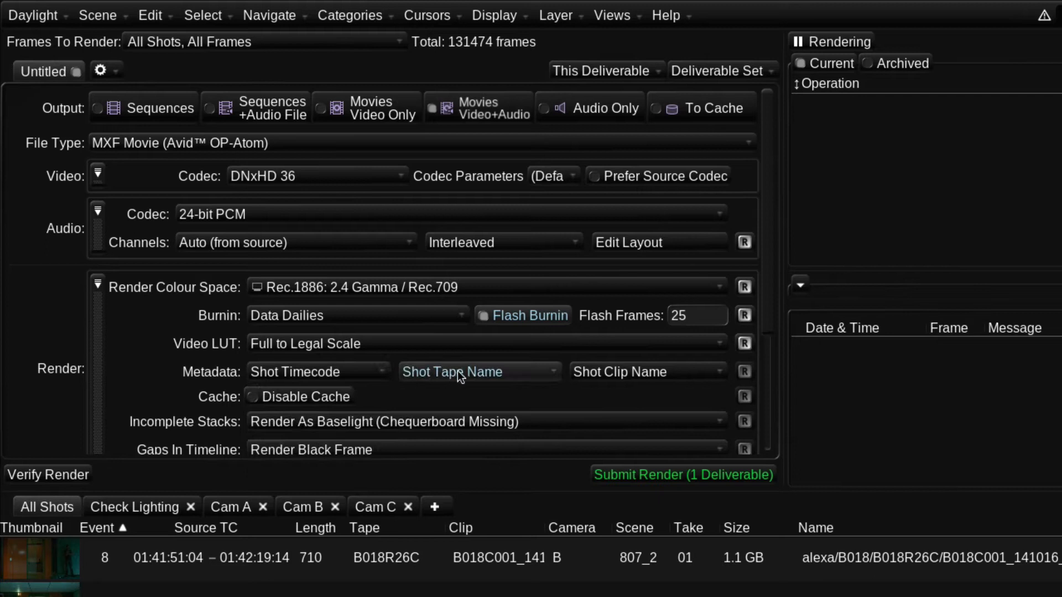
click(500, 373)
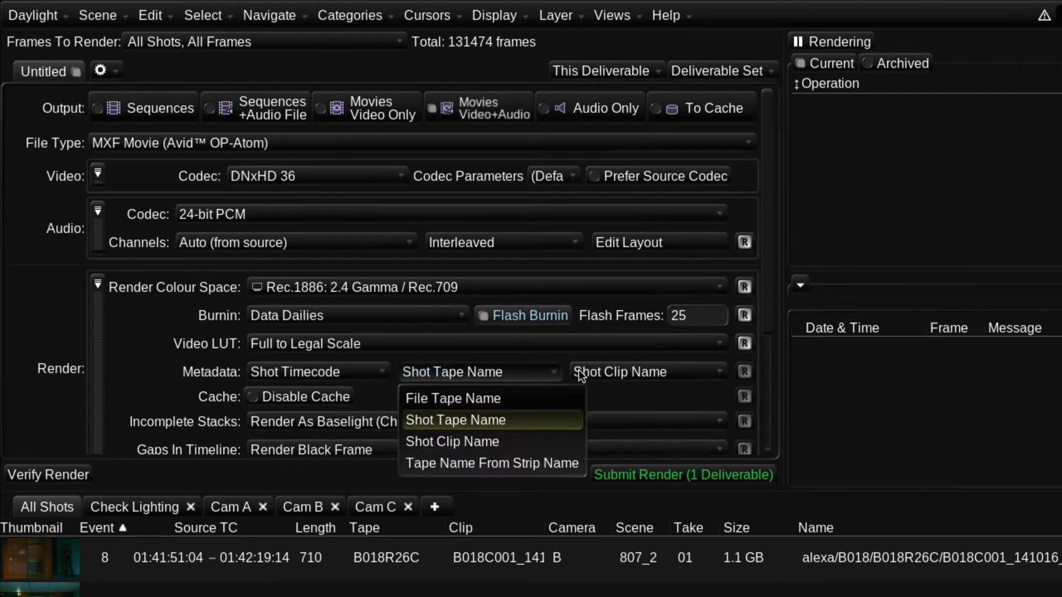
click(595, 370)
click(597, 371)
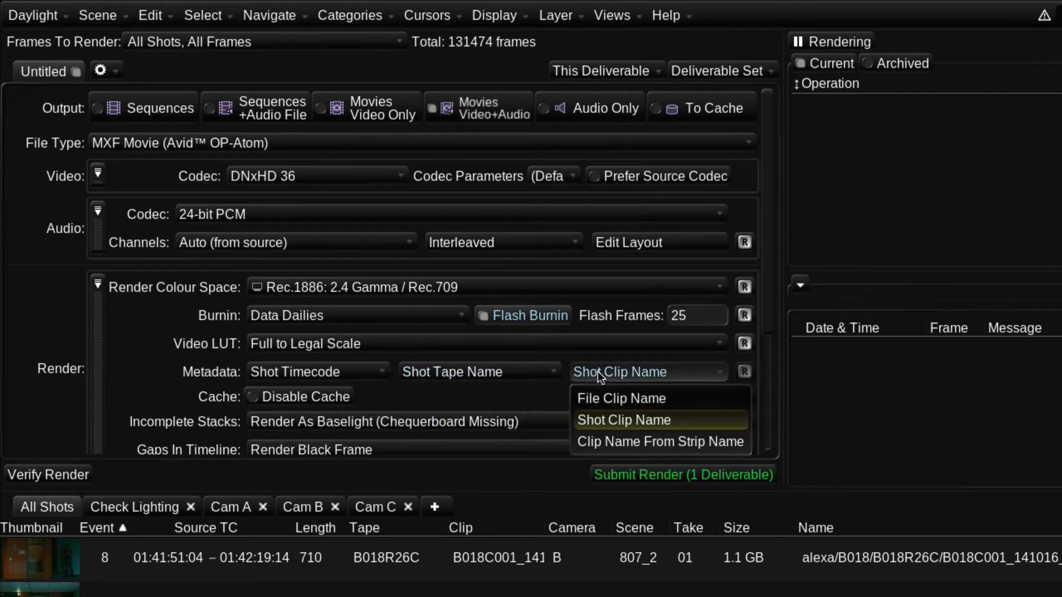
click(597, 370)
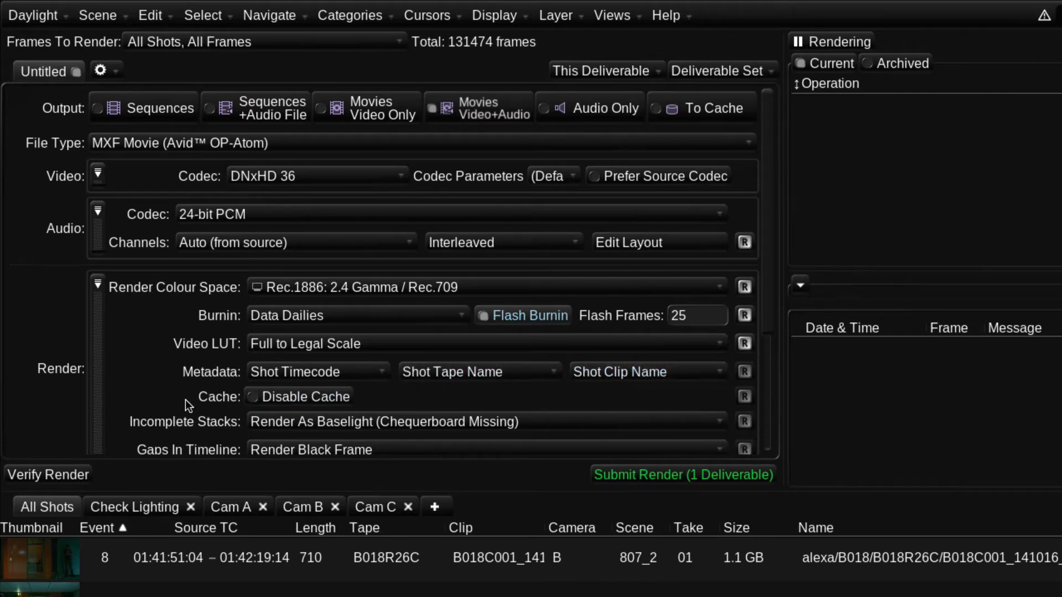
- Remove the Cache, Incomplete Stacks and Gaps In Timeline parameters from the Render section
click(219, 401)
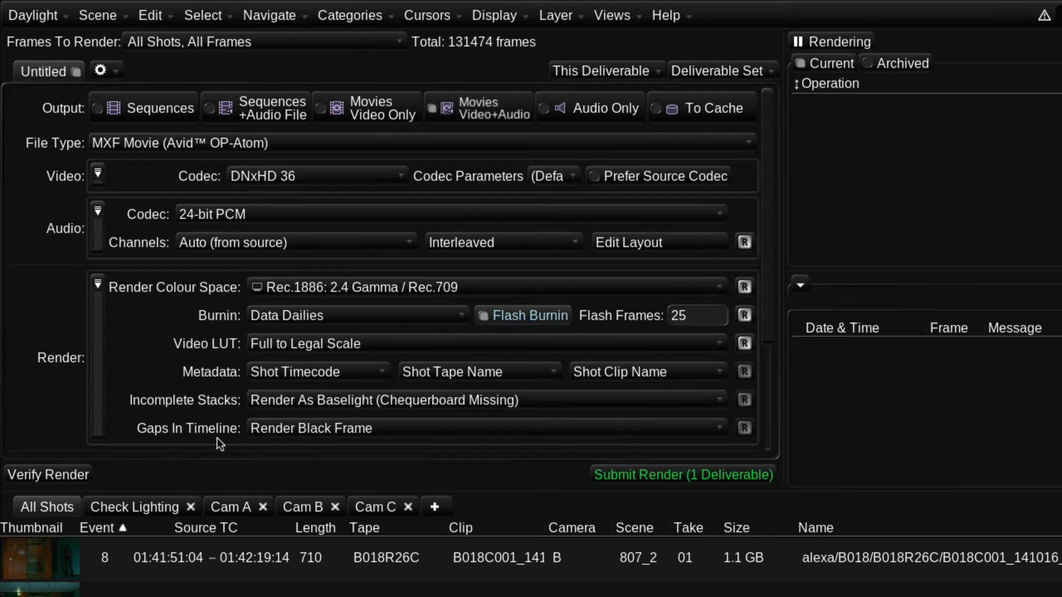
click(218, 400)
click(217, 403)
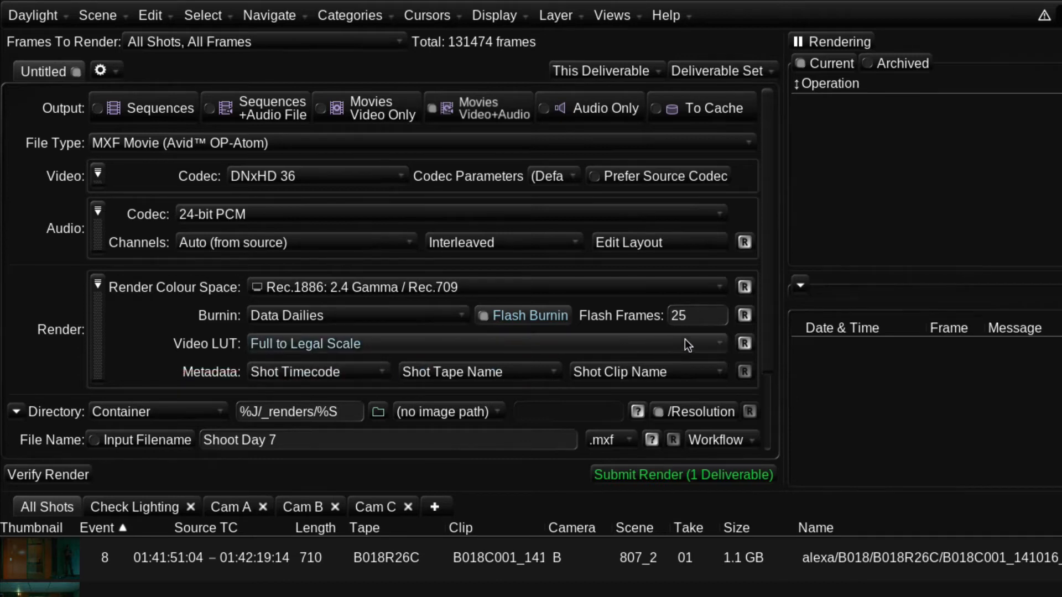
- Set the base location of the output Directory to the root "/"
drag(765, 329, 759, 419)
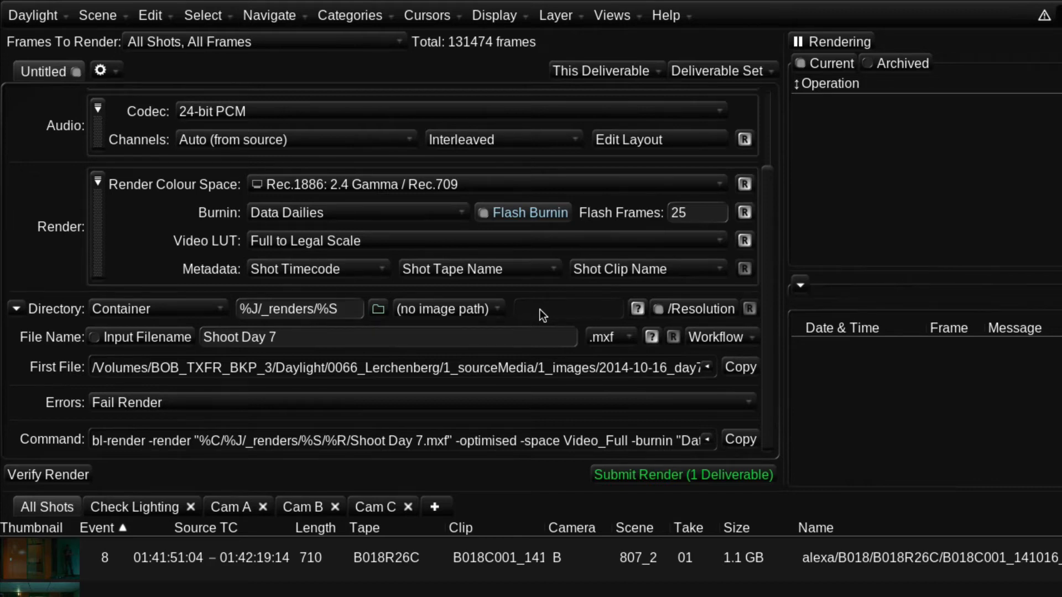
click(165, 308)
click(128, 336)
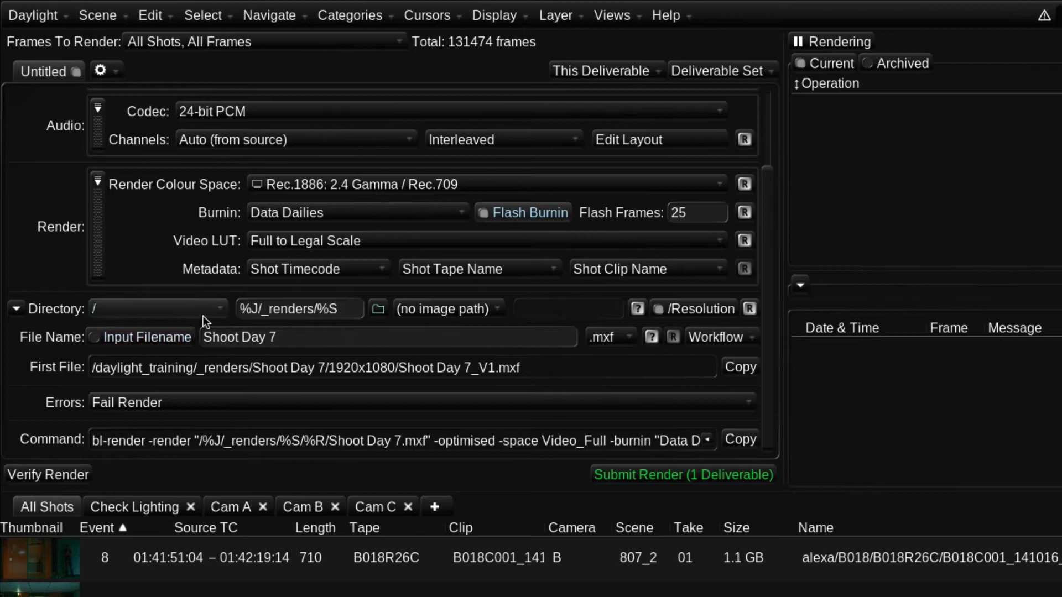
- Examine the codes in the output directory path and the help listing all available render path codes
click(345, 306)
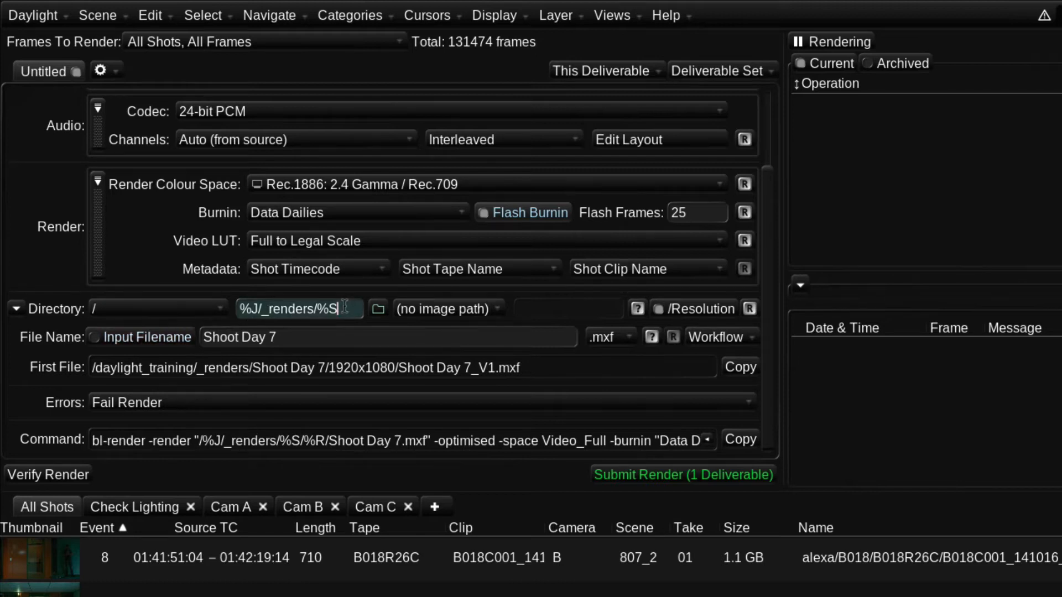
drag(258, 311, 239, 311)
drag(316, 309, 339, 309)
drag(341, 312, 246, 311)
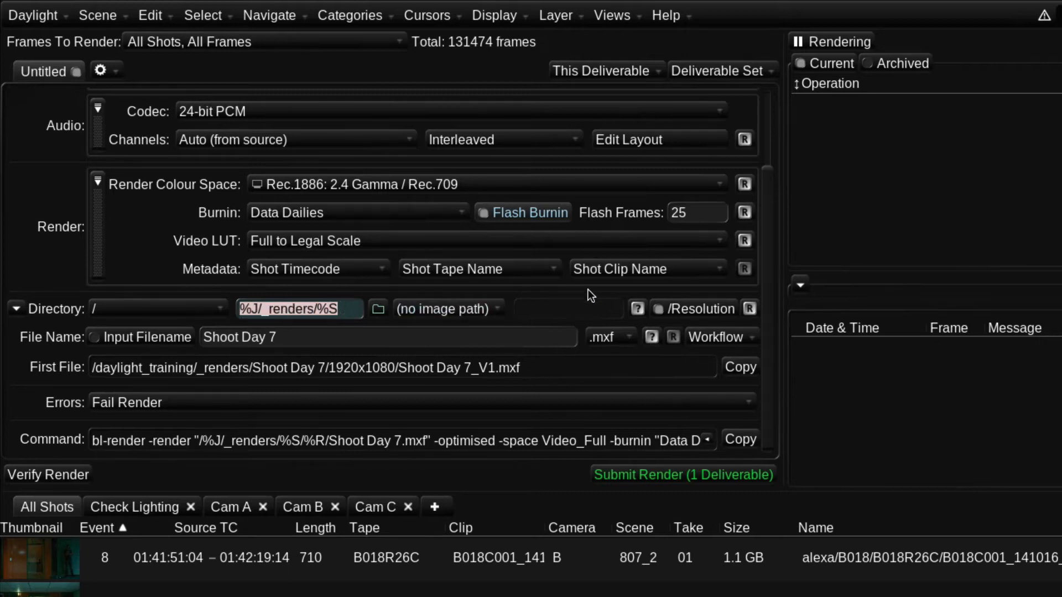
click(638, 308)
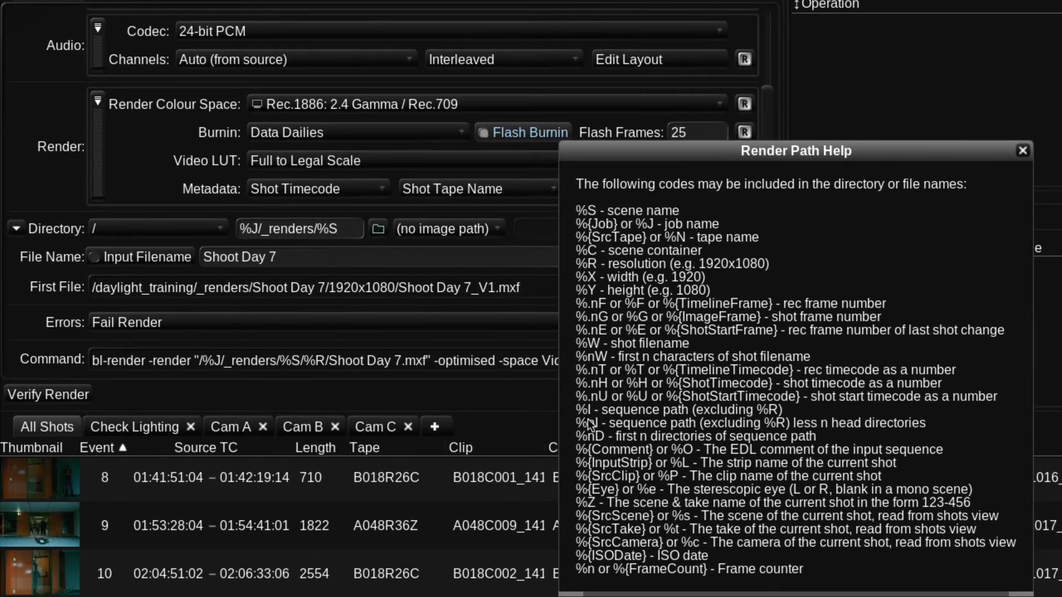
click(1023, 150)
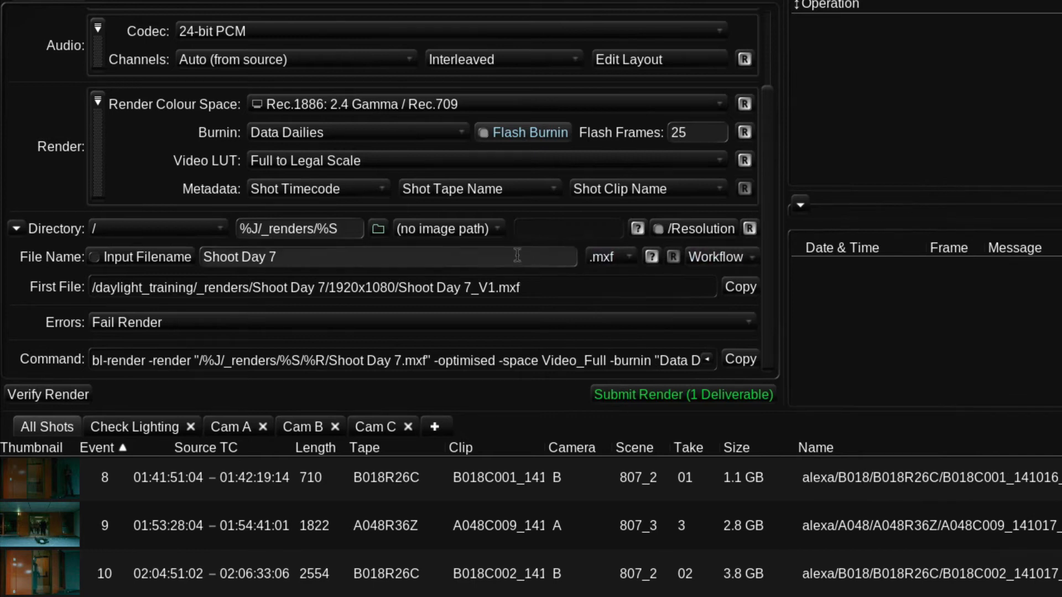
- Set the output directory to /Daylight_Training/lerchenberg/day7 on the TB_RAID volume and leave out the resolution subfolder
click(377, 229)
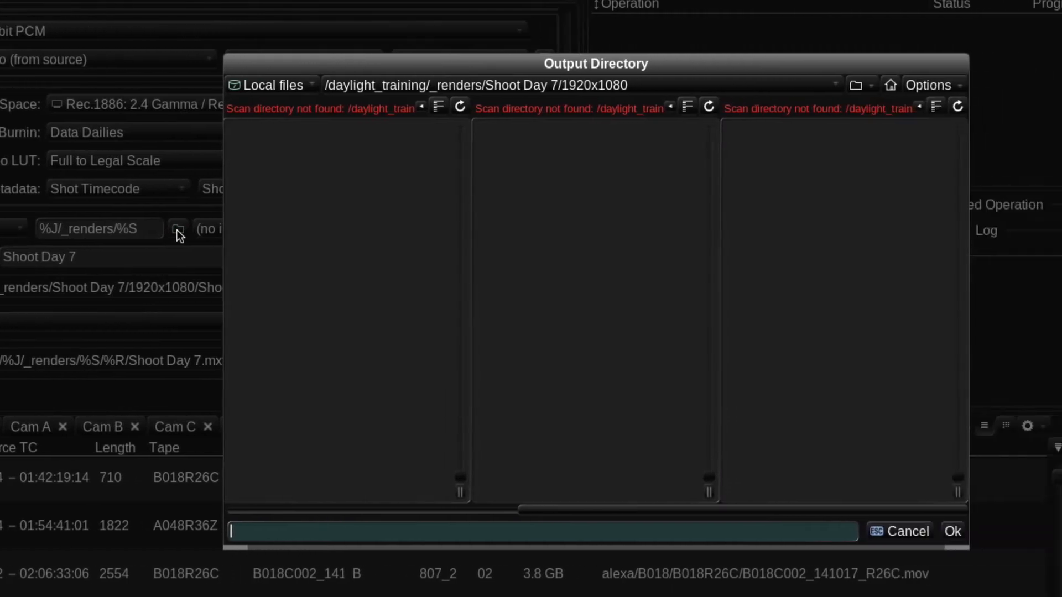
click(490, 92)
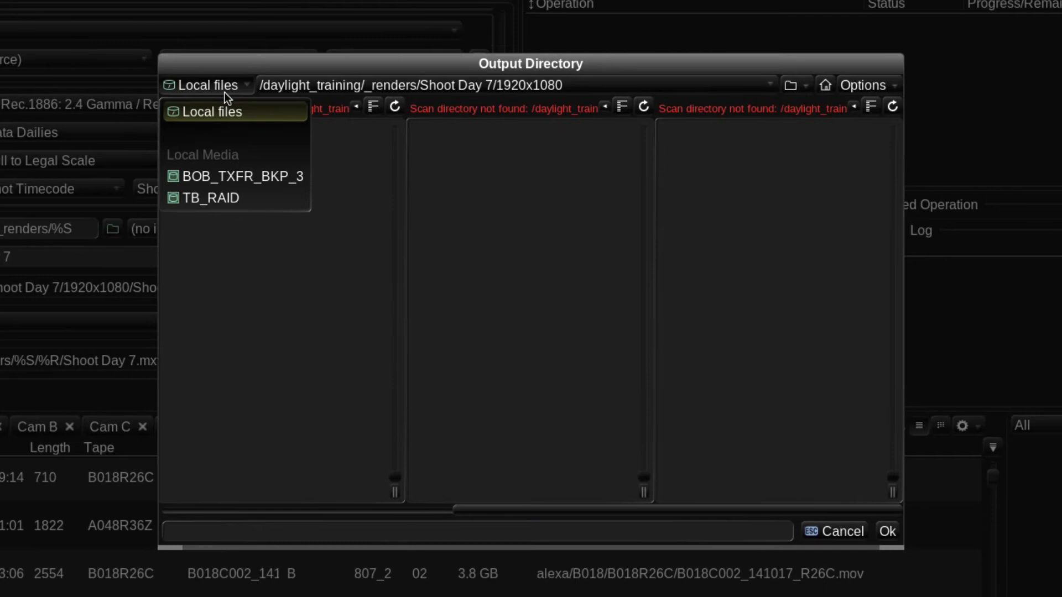
click(248, 202)
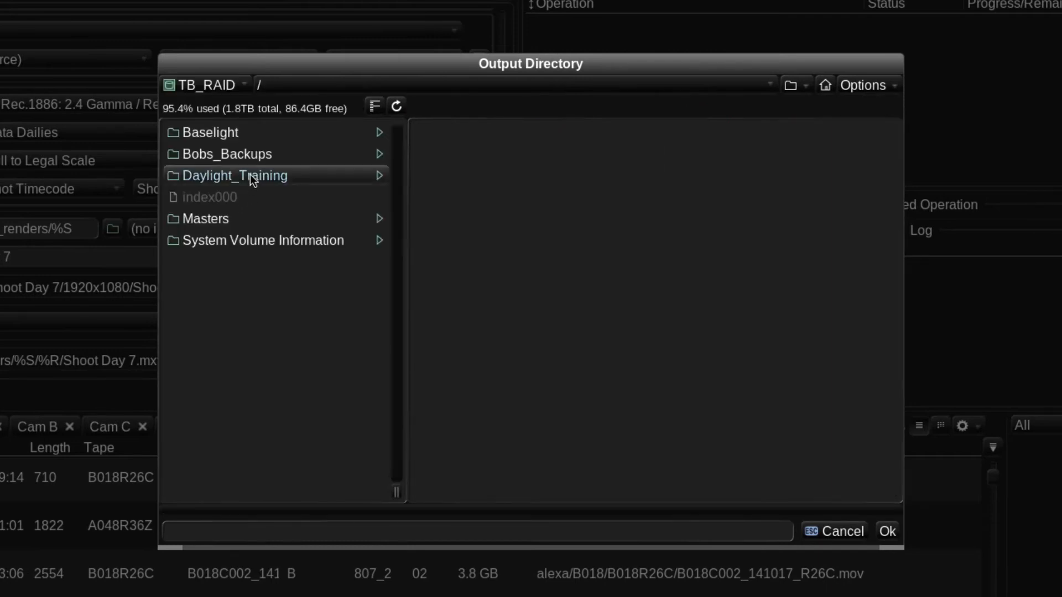
click(250, 174)
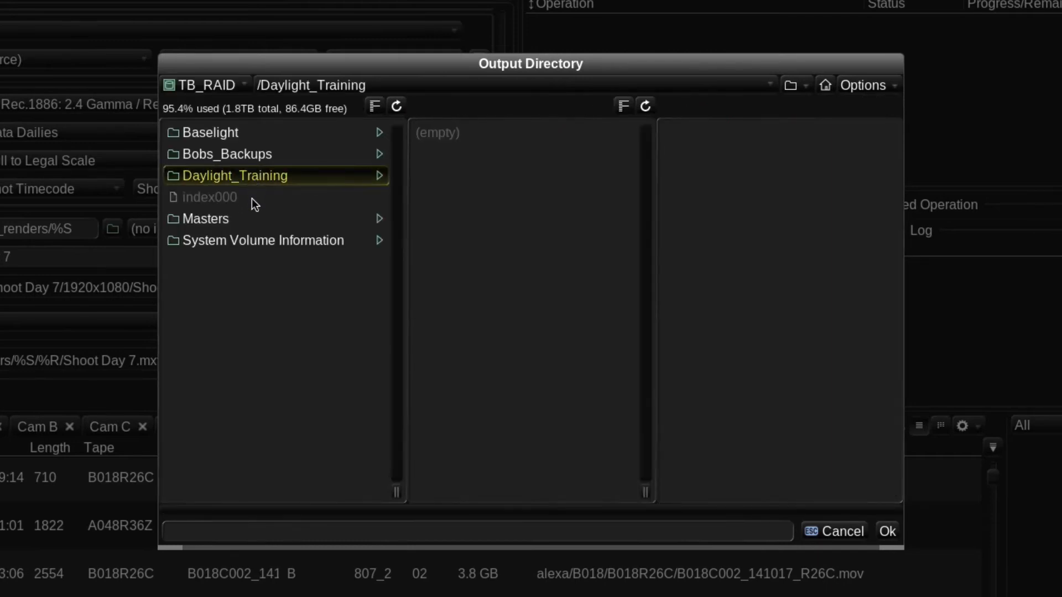
click(242, 532)
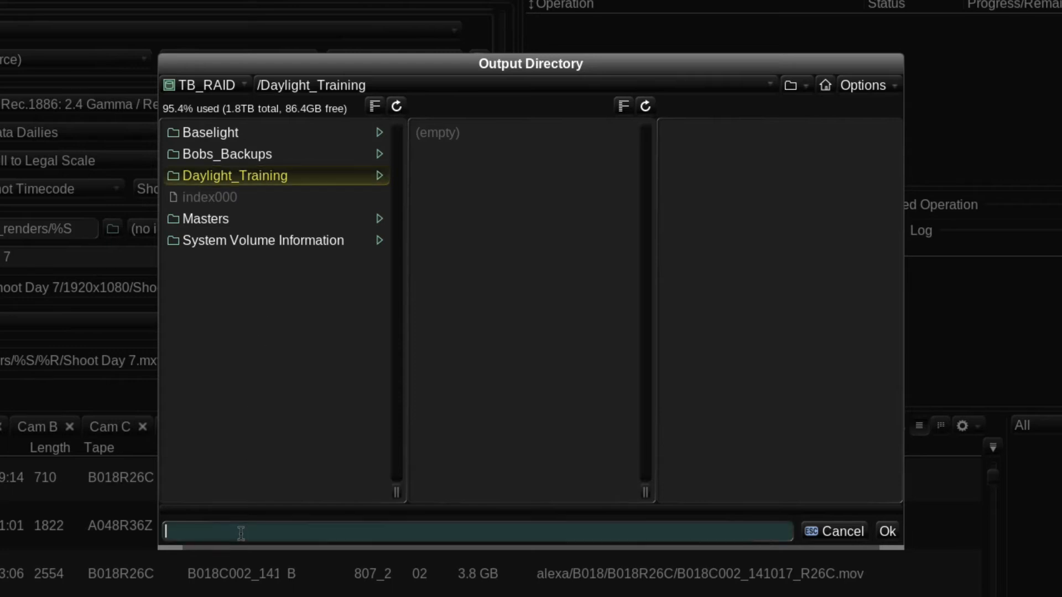
text(lerchenberg/day7)
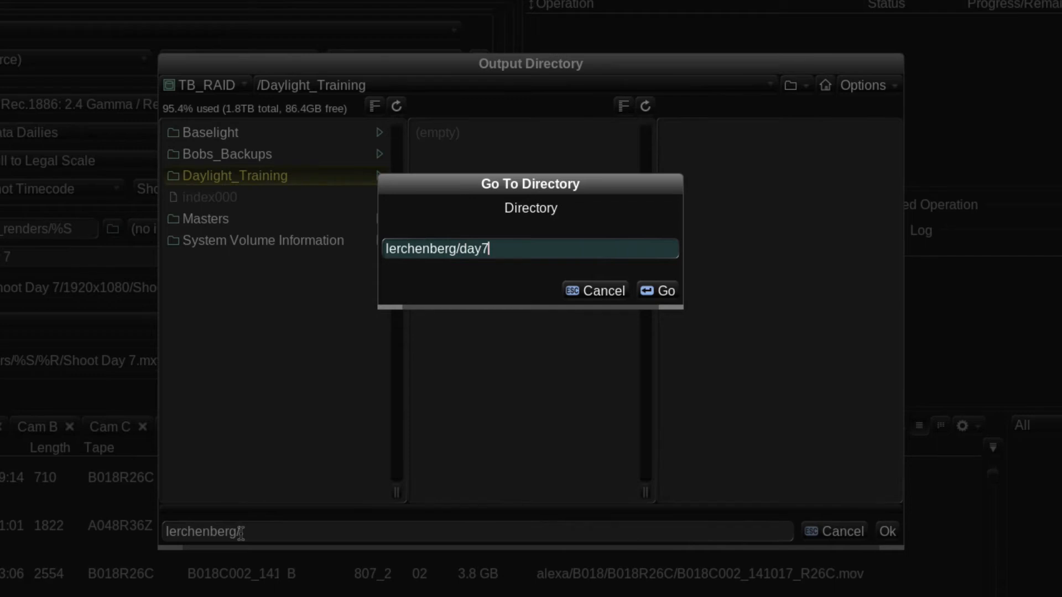
click(666, 291)
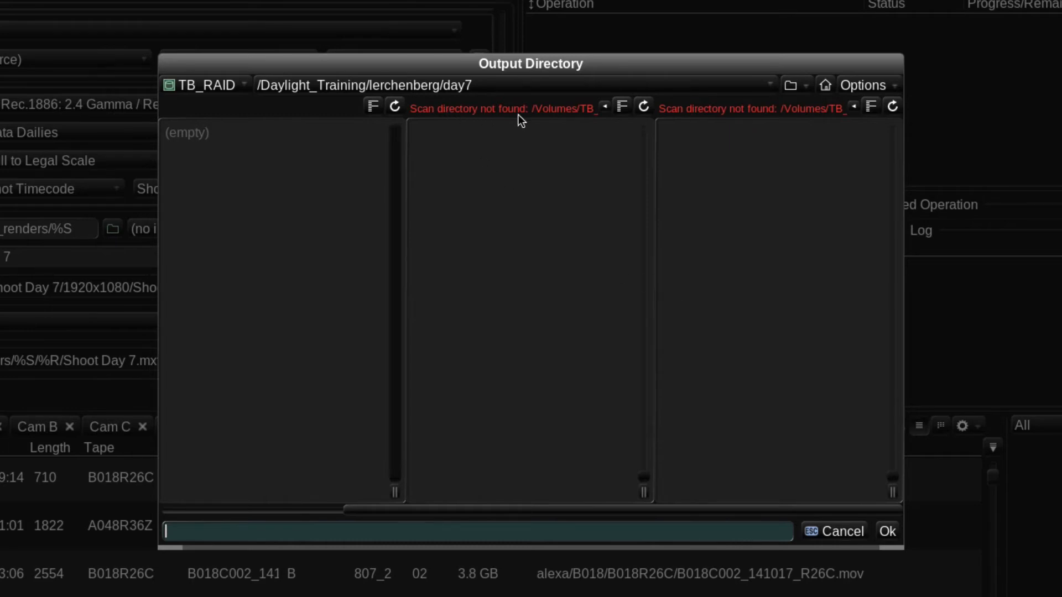
click(883, 532)
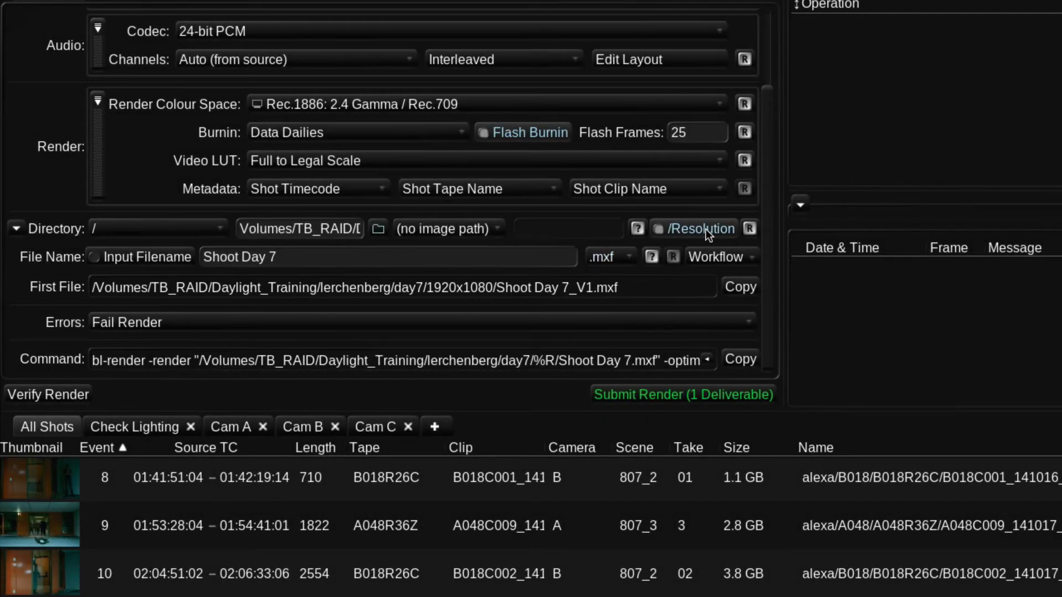
click(679, 231)
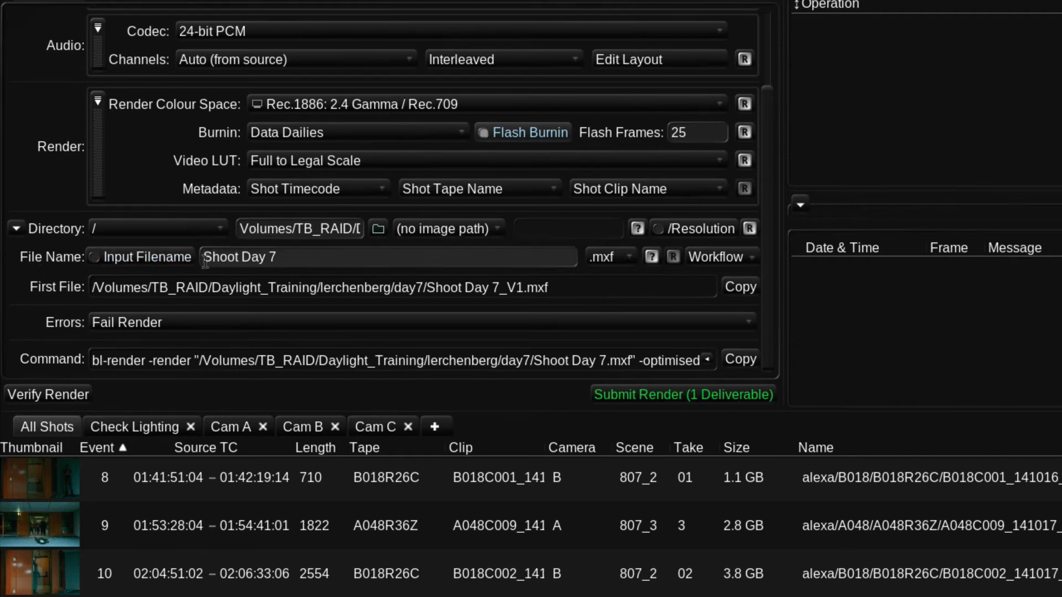
- Name the rendered files after their input filenames and clear the custom text from the File Name
drag(283, 258, 190, 258)
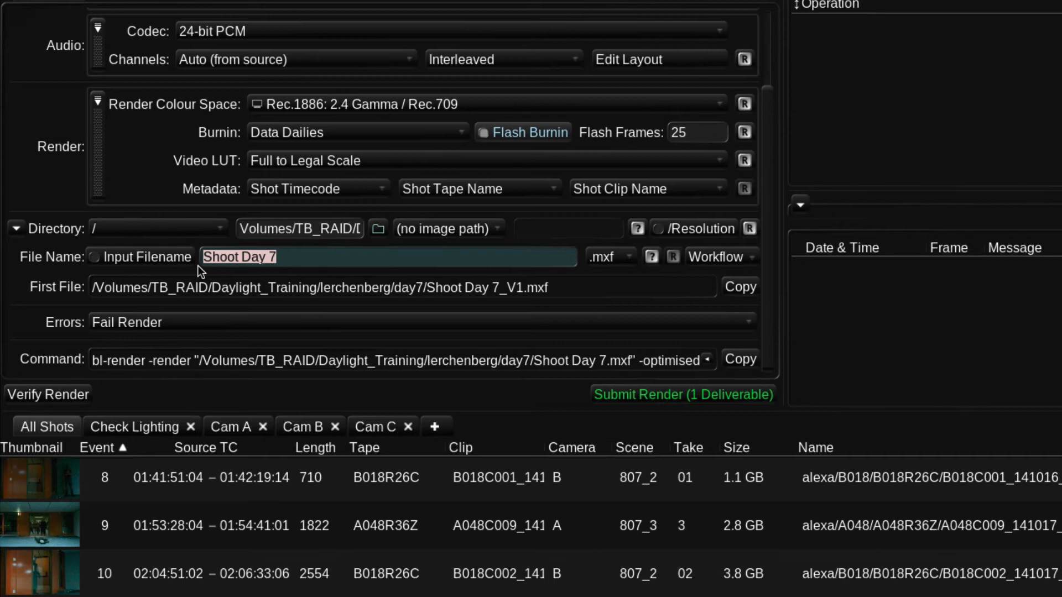
click(138, 259)
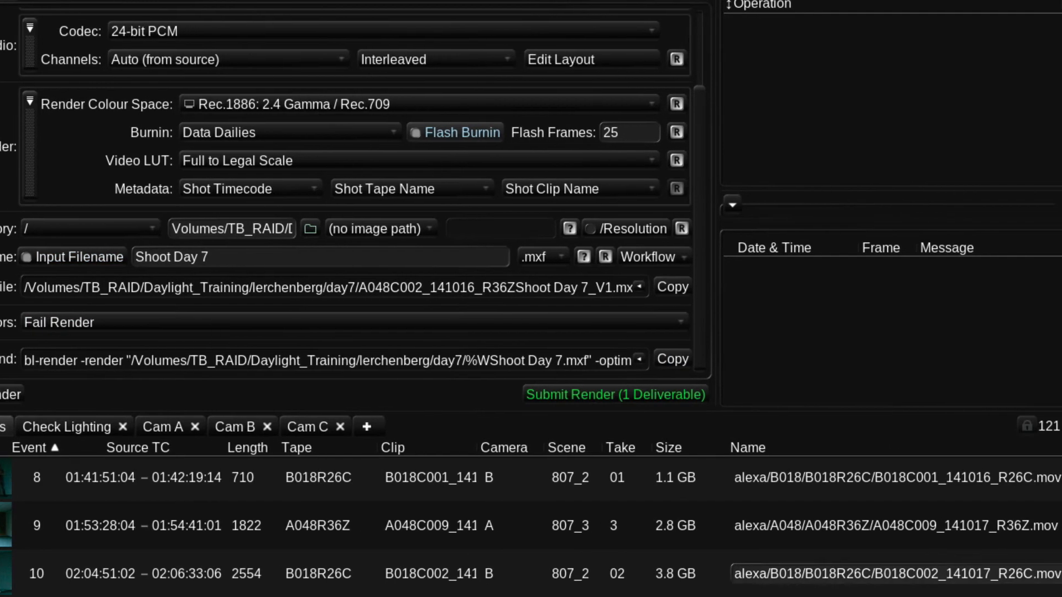
scroll(885, 572, up, 7)
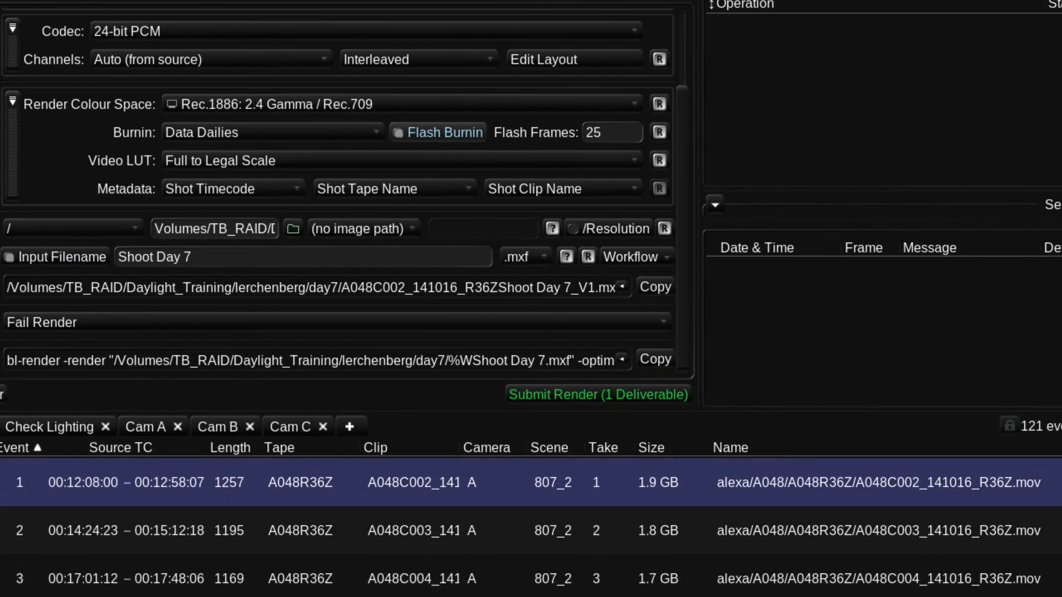
double_click(972, 496)
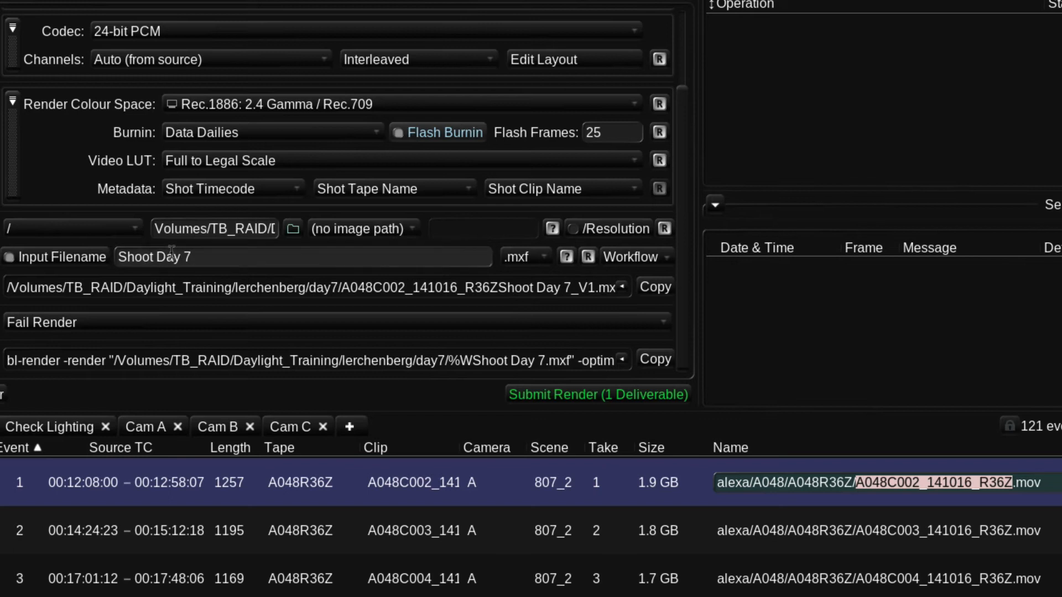
click(152, 256)
key(ctrl+a)
key(BackSpace)
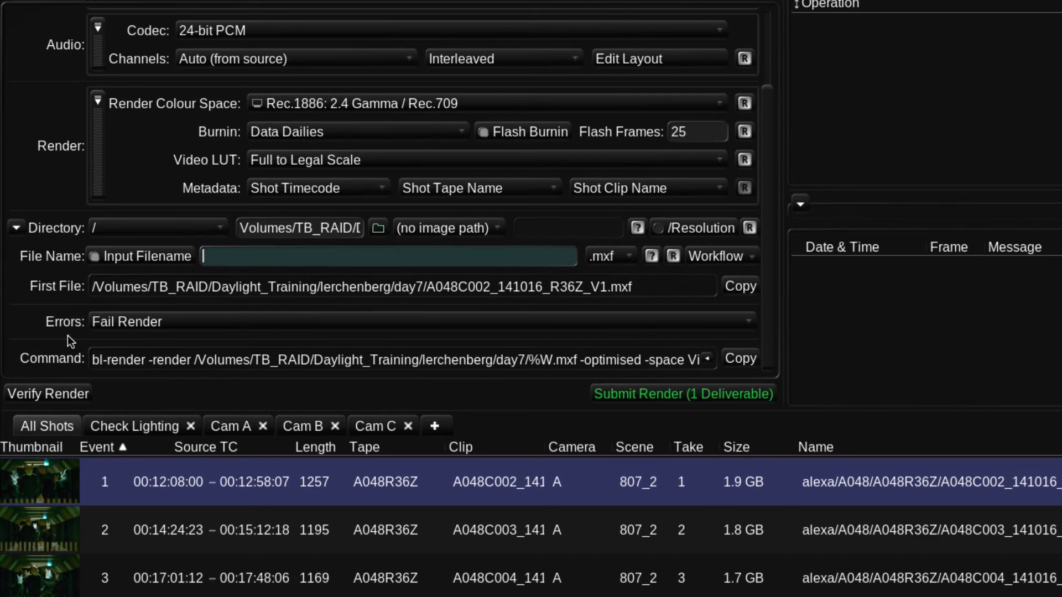
- Set the render's error handling to Render Black Frame And Continue
click(215, 321)
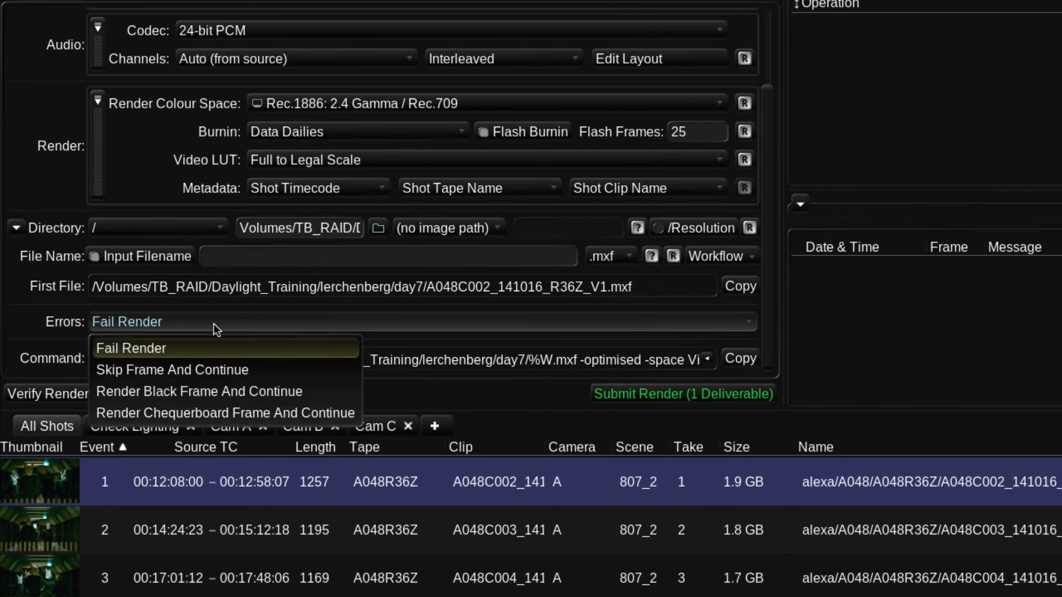
click(207, 392)
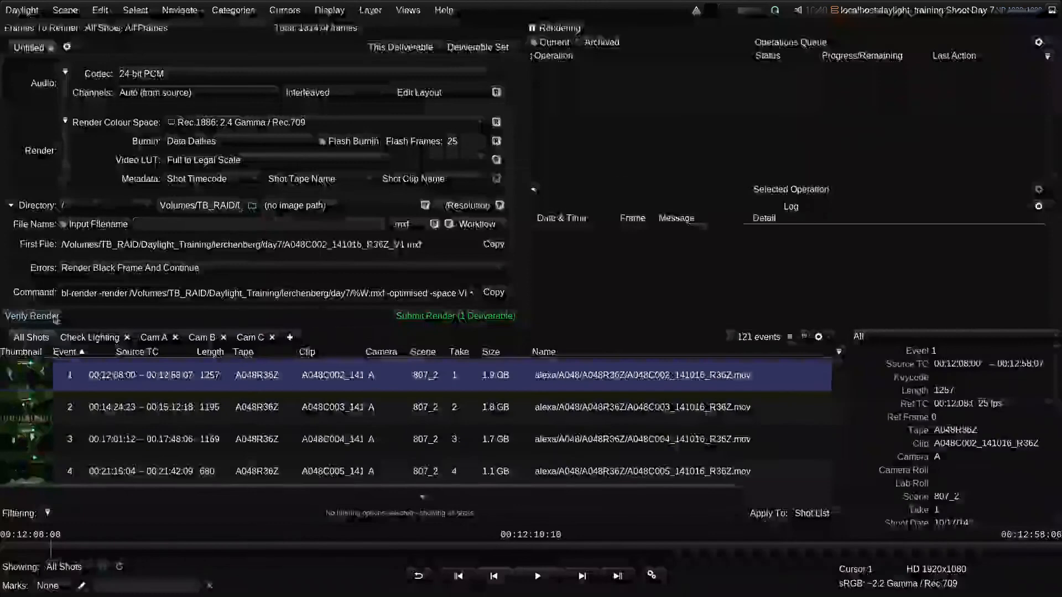
- Verify the render and submit the deliverable under the default operation title
click(55, 316)
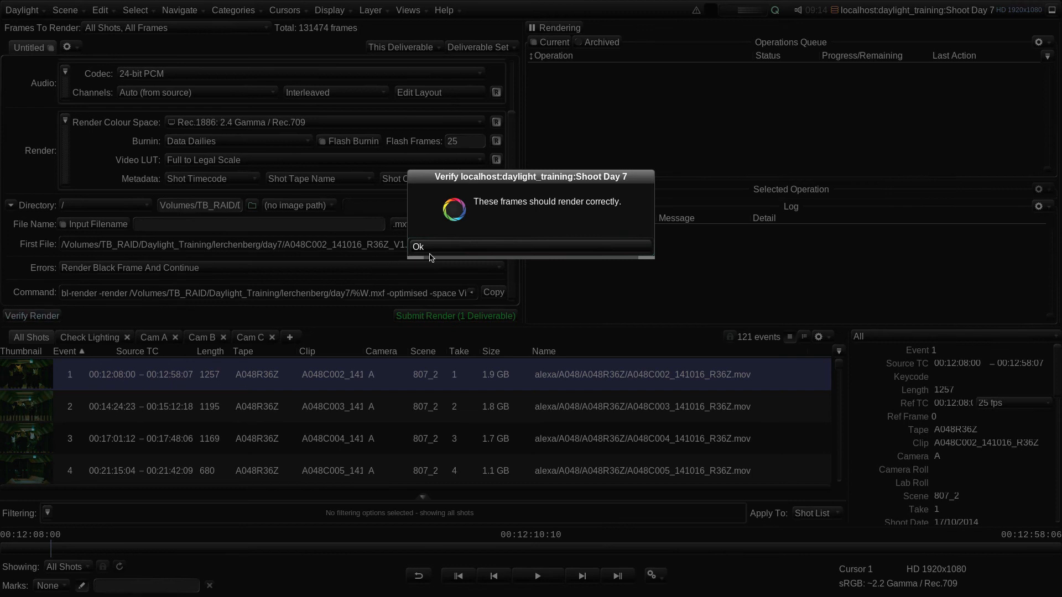
click(523, 251)
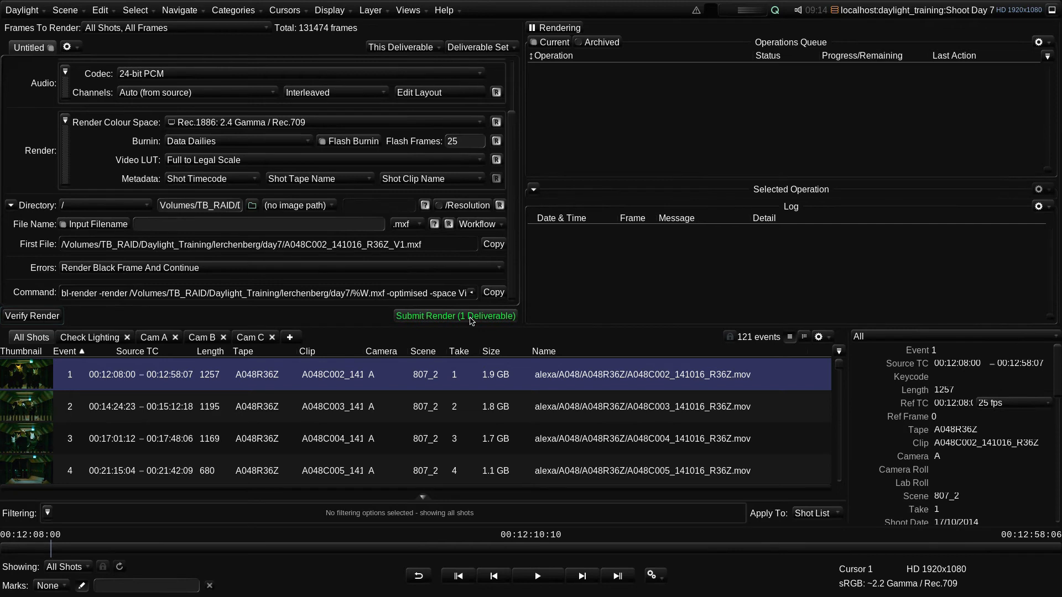
click(471, 317)
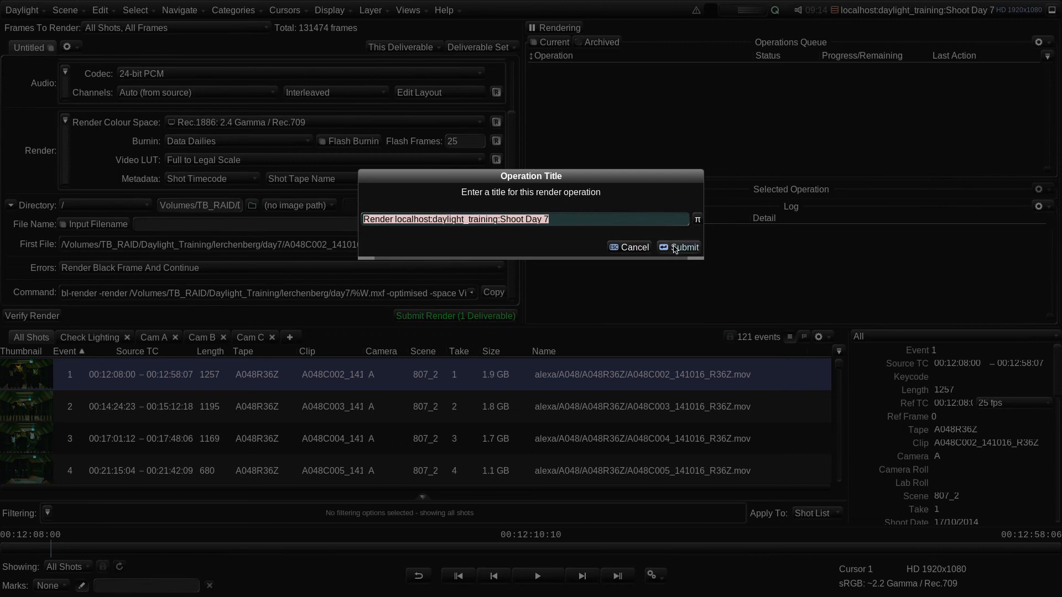
click(675, 248)
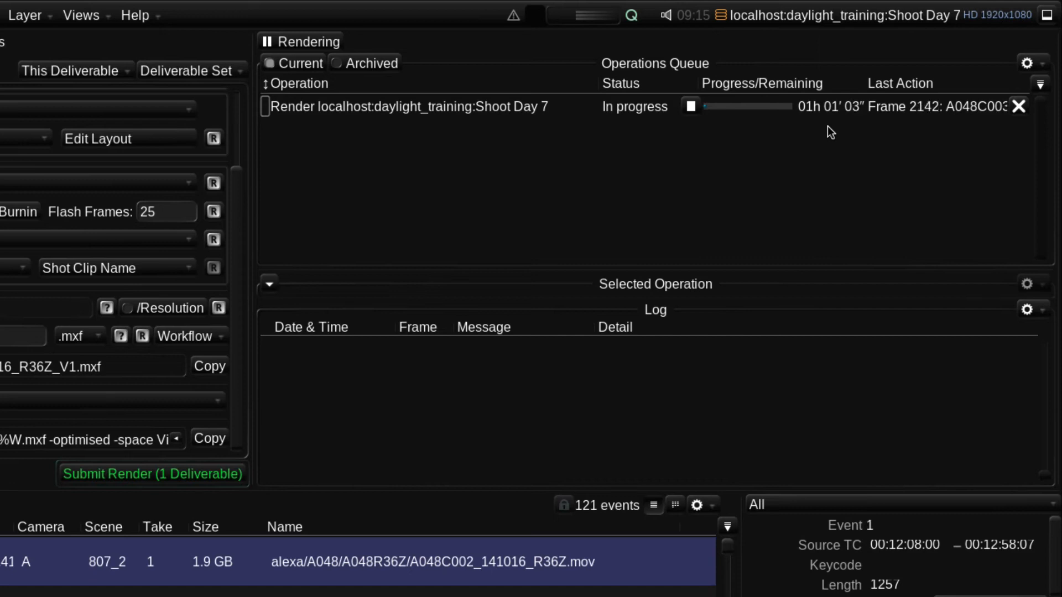
- Play the scene briefly and stop it to check how playback affects the running render
key(space)
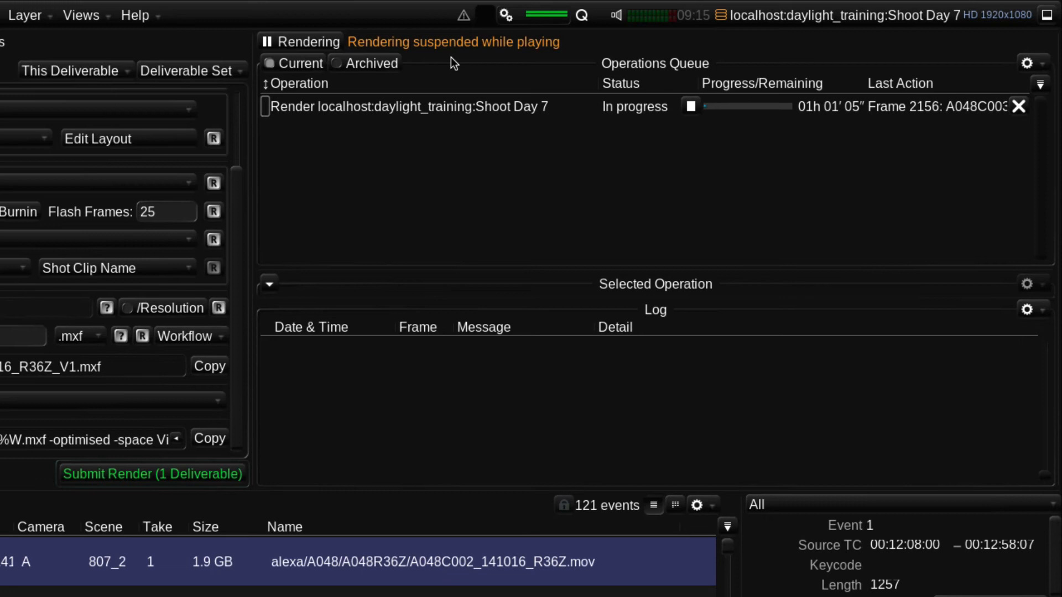
key(space)
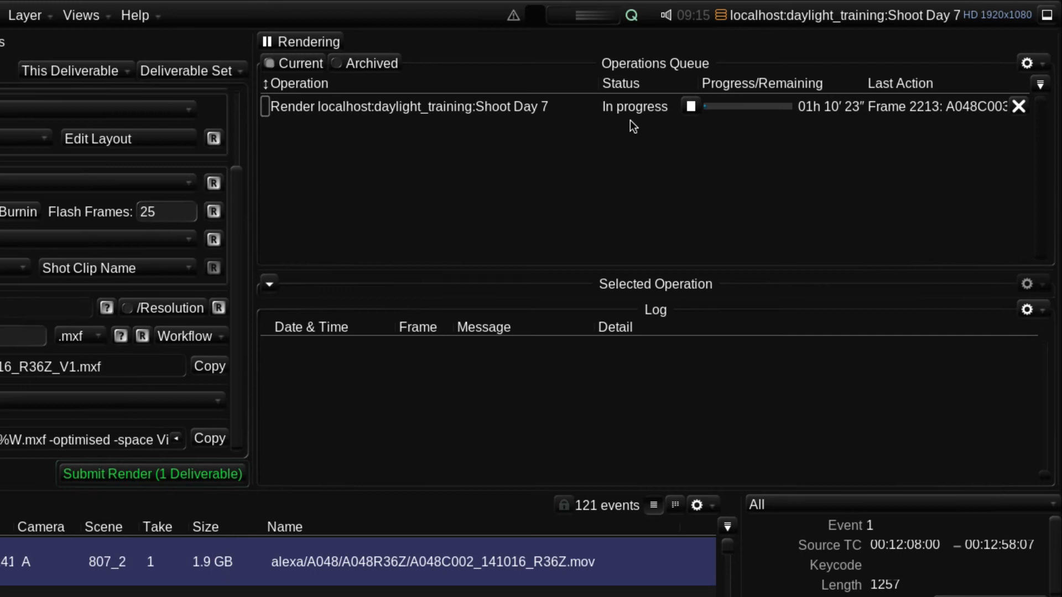
- Pause rendering, stop and restart the Shoot Day 7 operation in the queue, and resume rendering
click(287, 42)
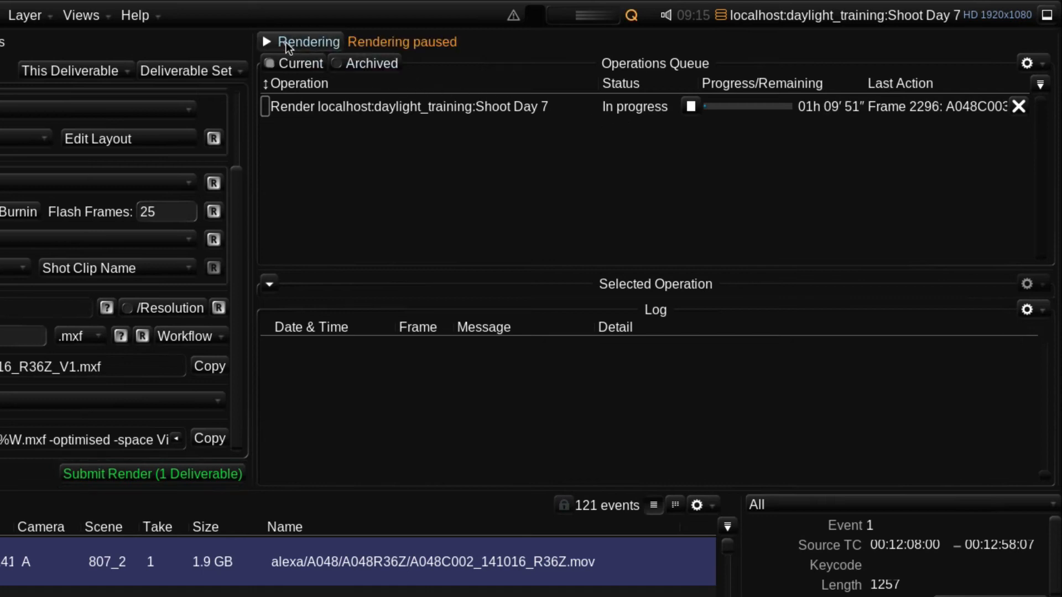
click(692, 106)
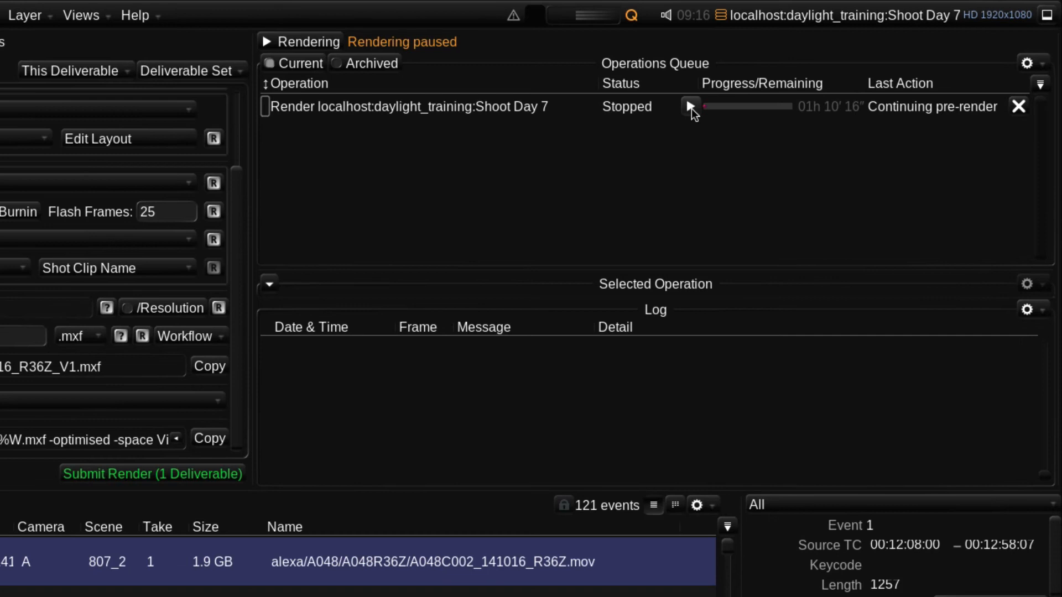
click(692, 107)
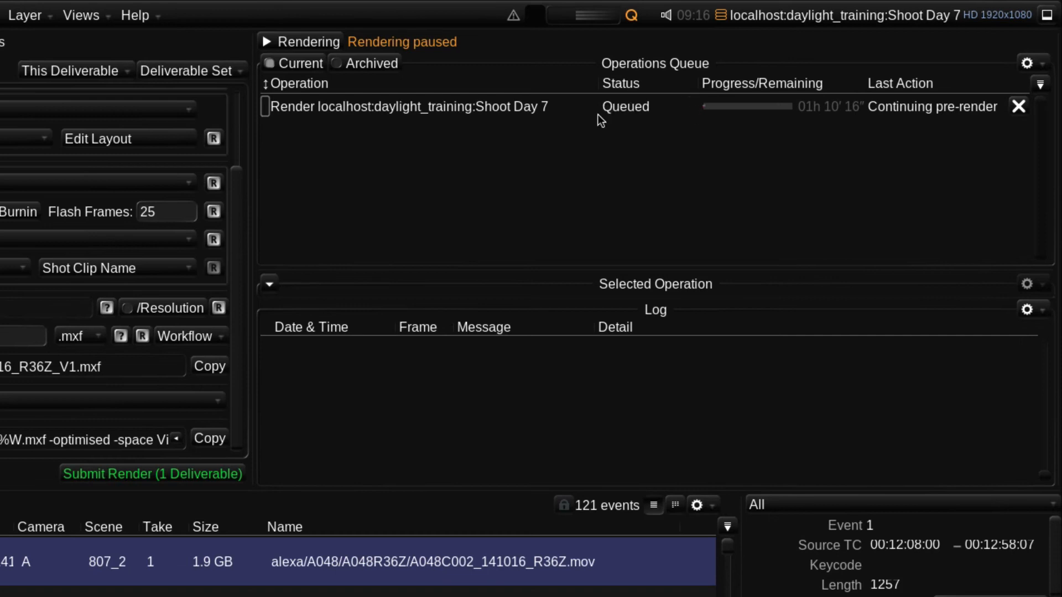
click(290, 44)
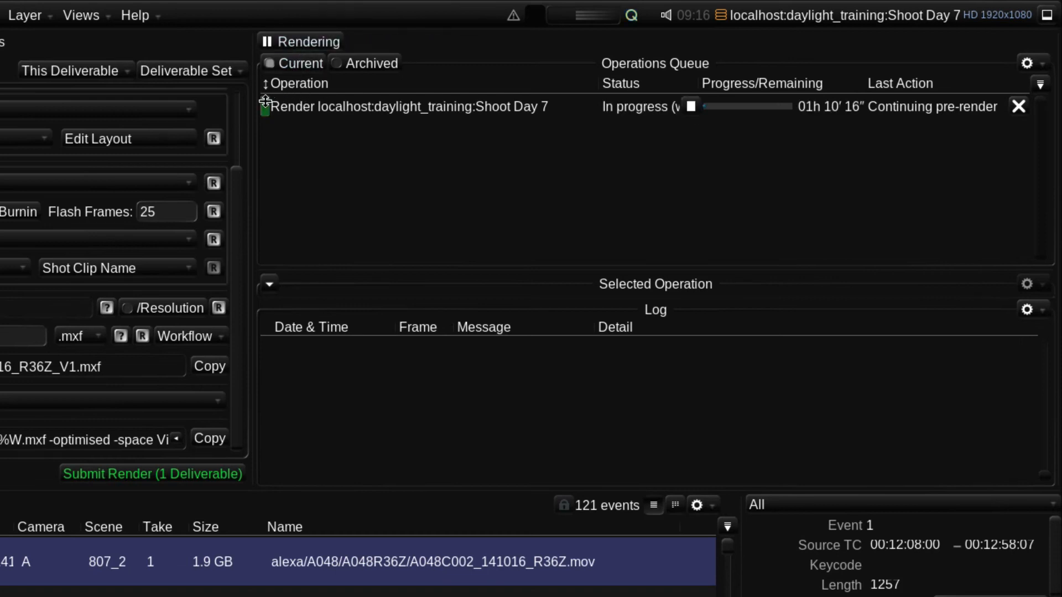
mouse_move(264, 110)
mouse_down()
mouse_move(262, 157)
mouse_move(264, 109)
mouse_up()
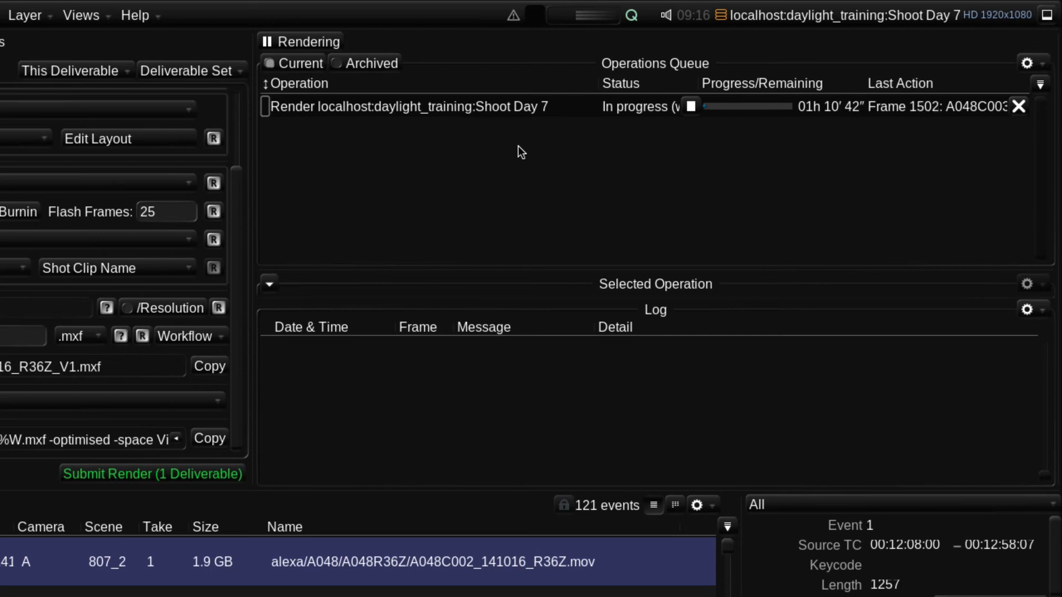
- Examine the log of the Shoot Day 7 render operation and choose to save the log
click(467, 110)
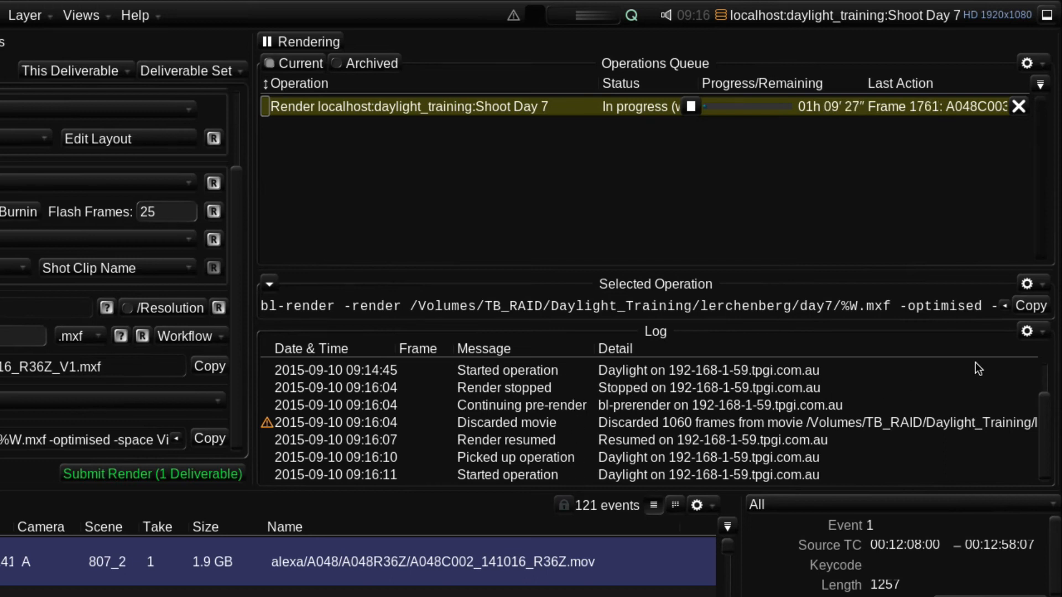
click(1028, 331)
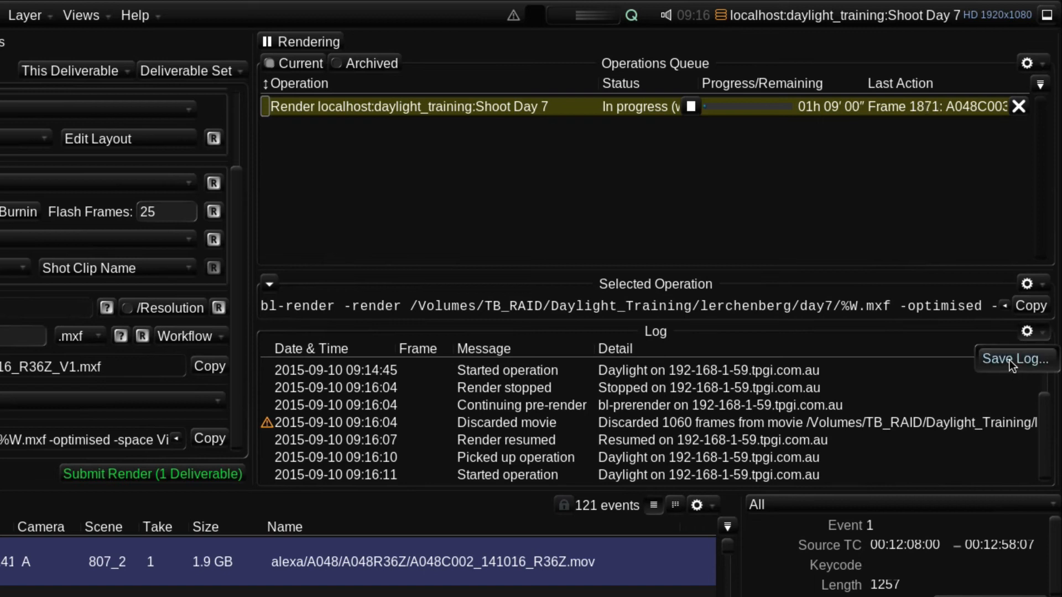
click(1003, 360)
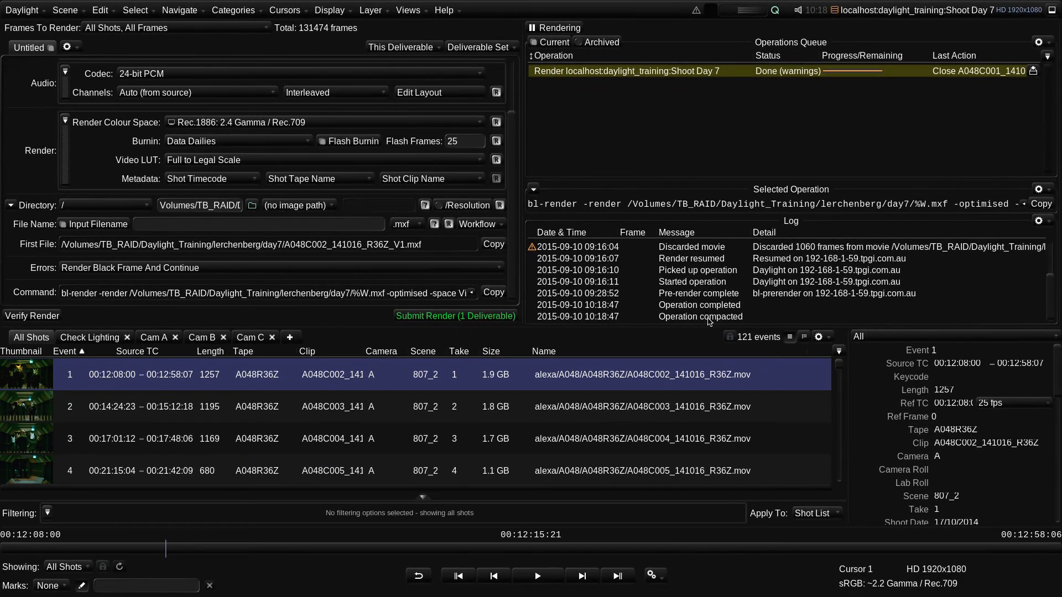
- Preview the rendered A044C001_141016_R36Z.mxf from /Daylight_Training/lerchenberg/day7 on TB_RAID in the Sequence Browser, and close the browser
key(ctrl+b)
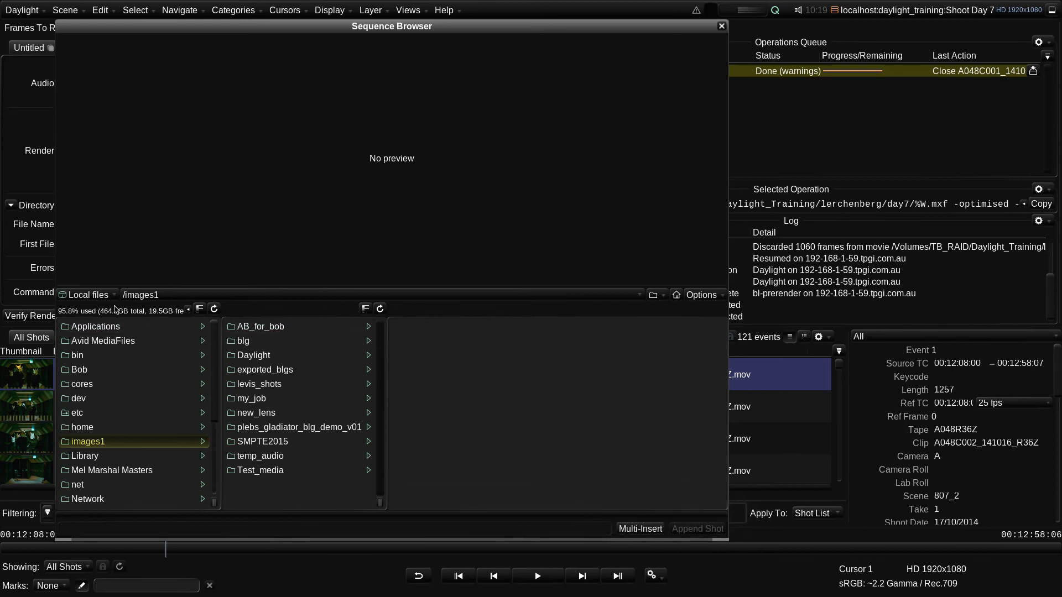
click(89, 295)
click(93, 371)
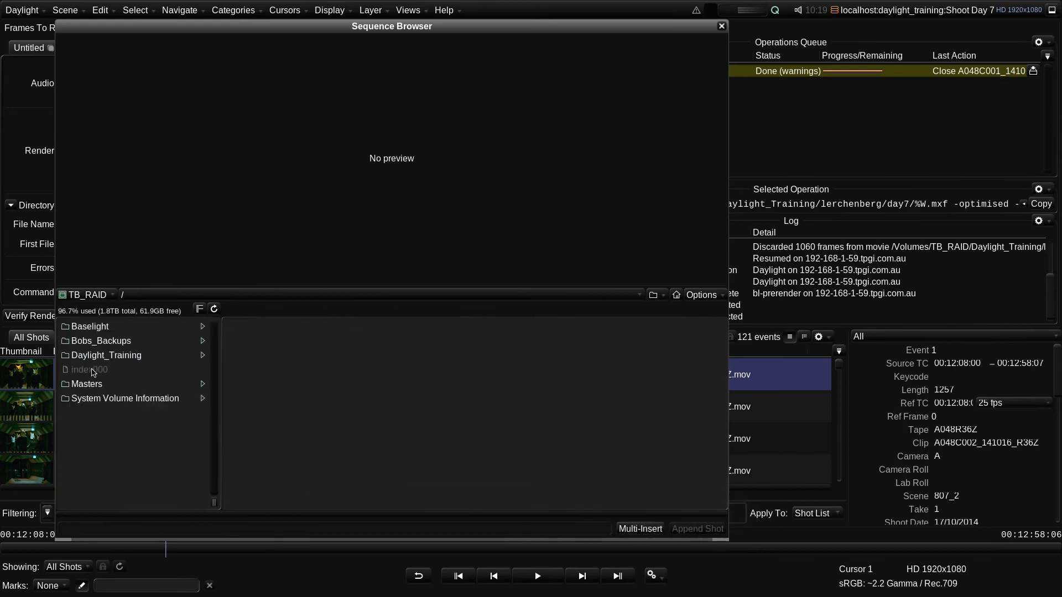
click(109, 357)
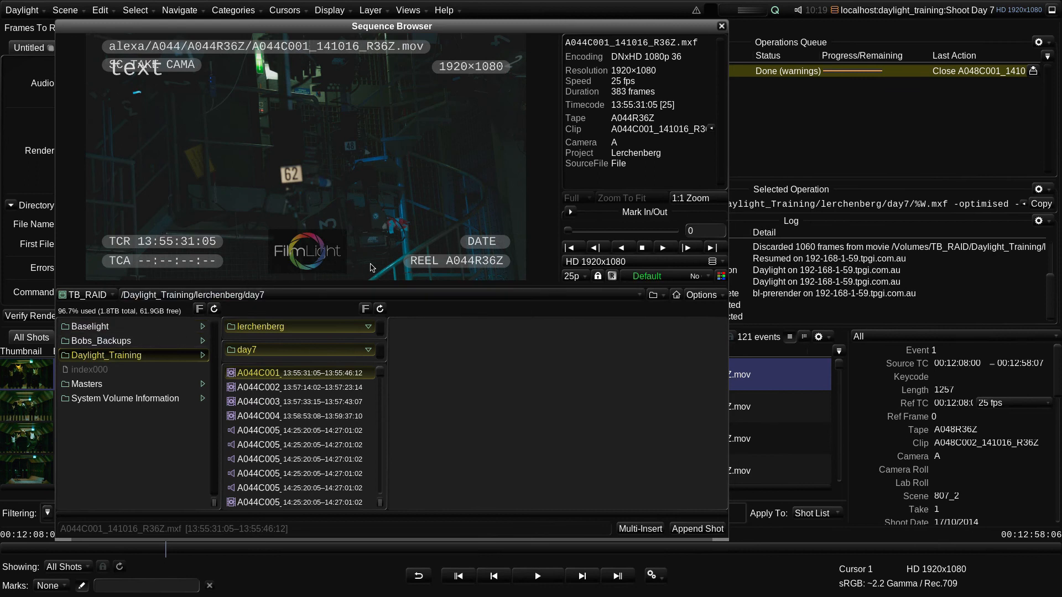
click(672, 247)
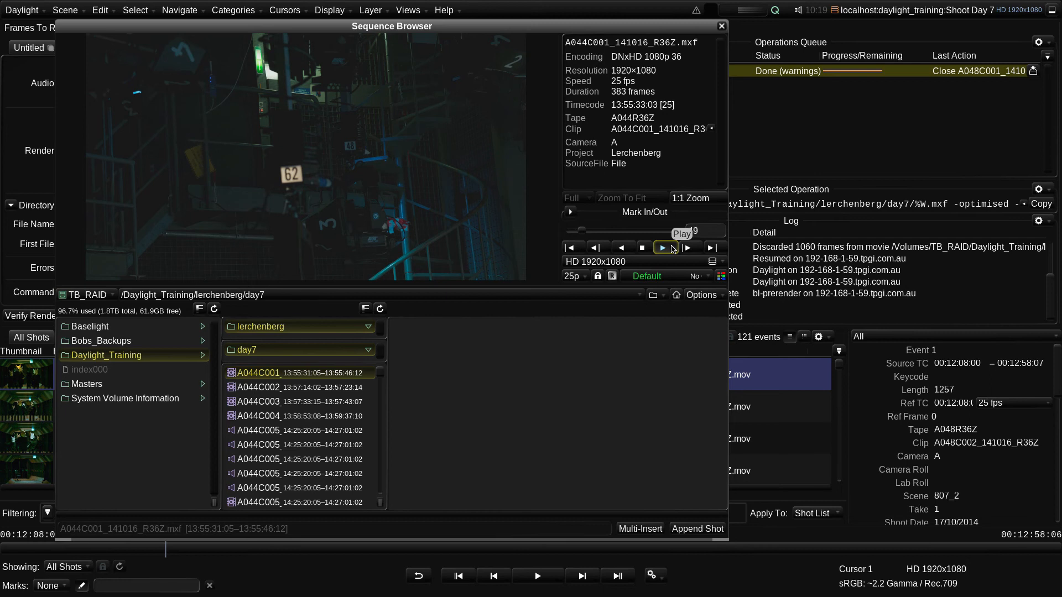
click(642, 249)
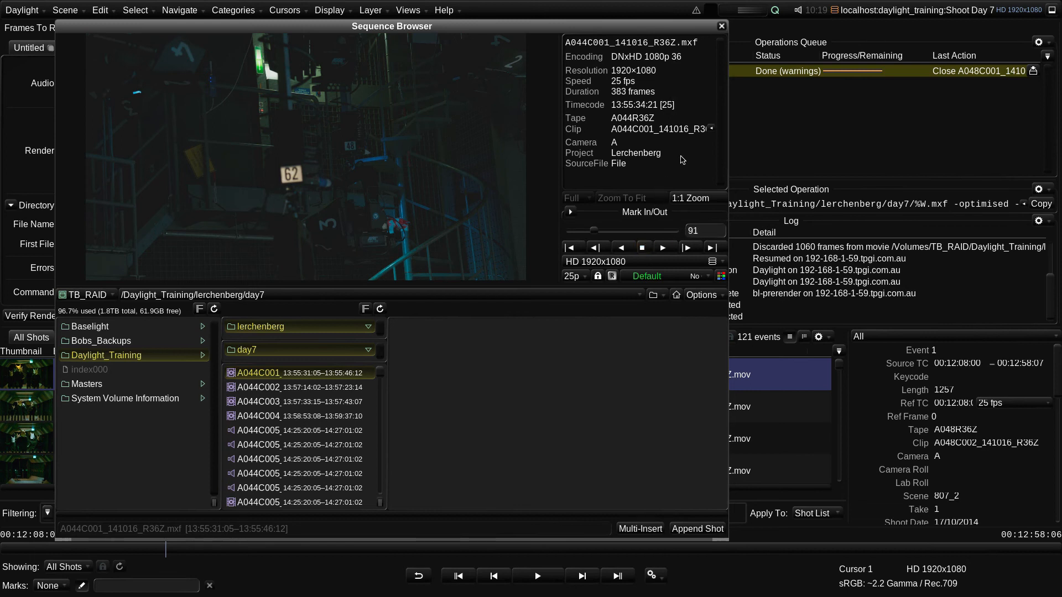
click(722, 26)
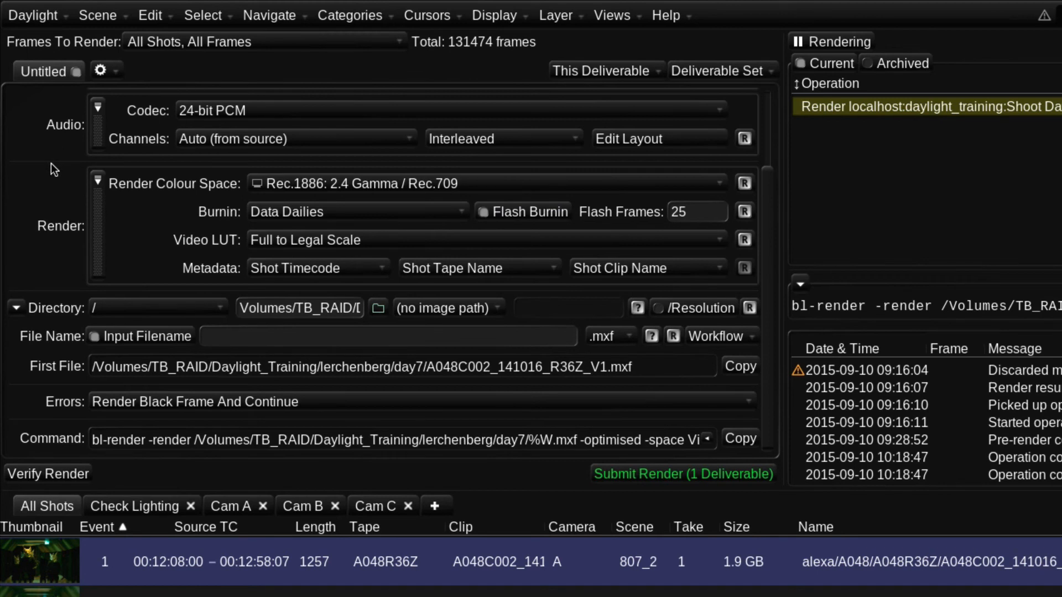
- Rename the untitled deliverable as DNxHD+Audio
double_click(51, 77)
text(DNxHD)
text(+Audio)
key(Return)
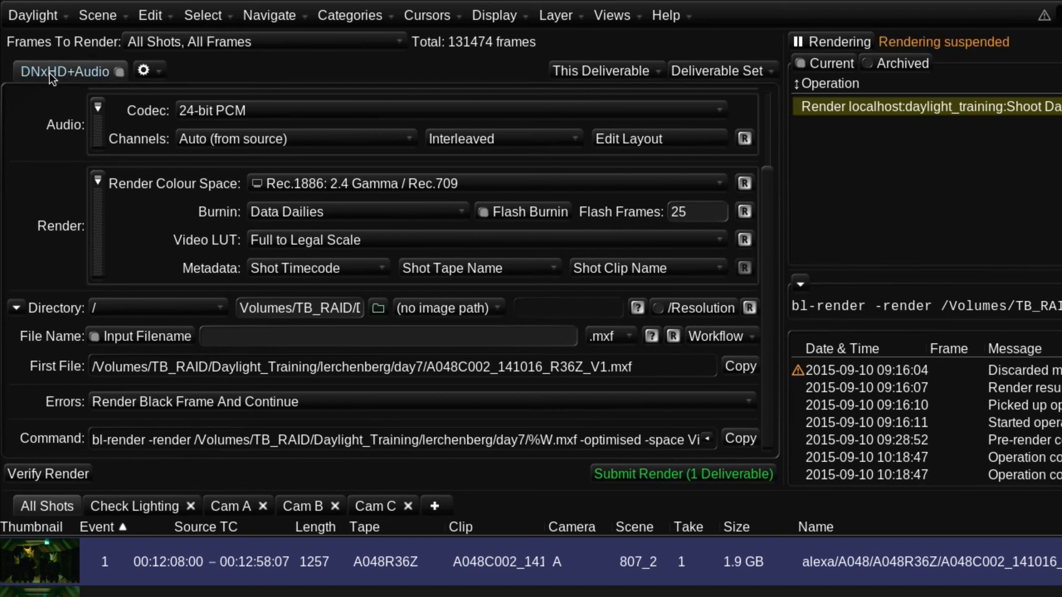
- Define a new deliverable set named Avid Offline from the current deliverable
click(718, 69)
click(718, 97)
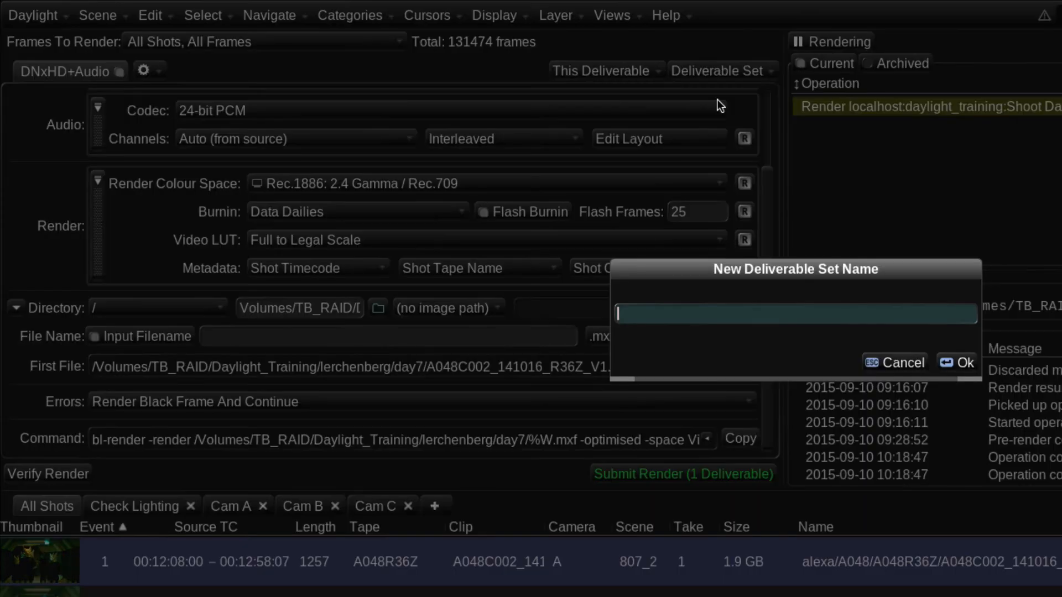
text(Avid Offline)
key(Return)
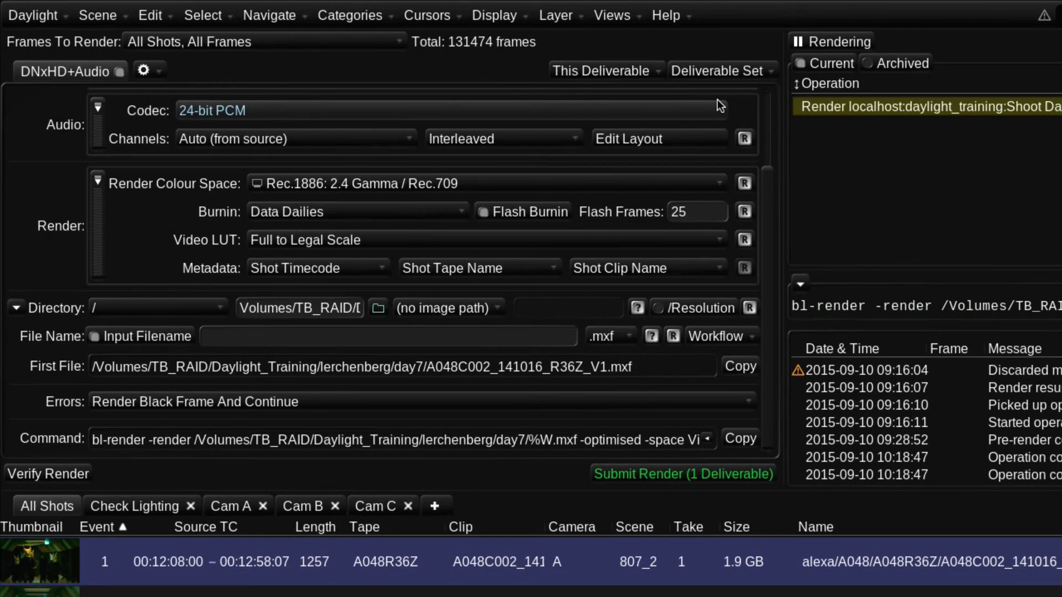
- Apply the saved Avid Offline deliverable set
click(734, 70)
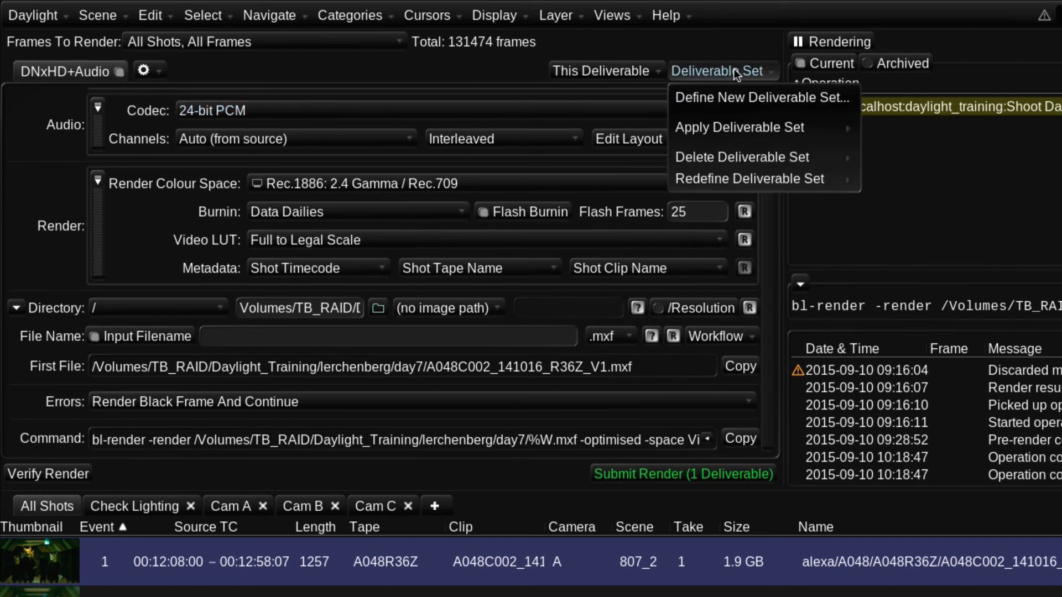
mouse_move(752, 125)
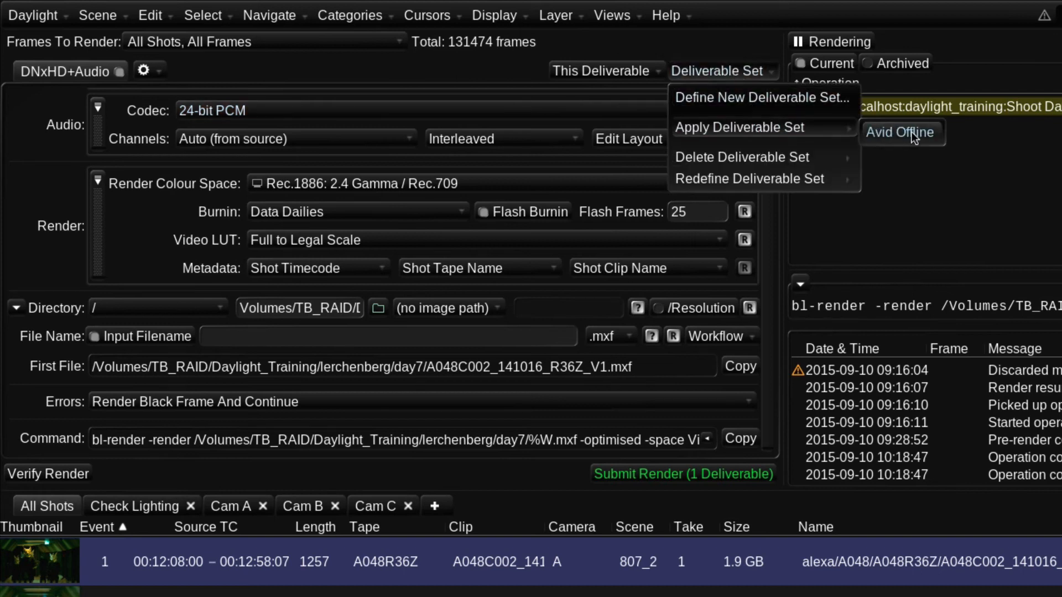
click(895, 132)
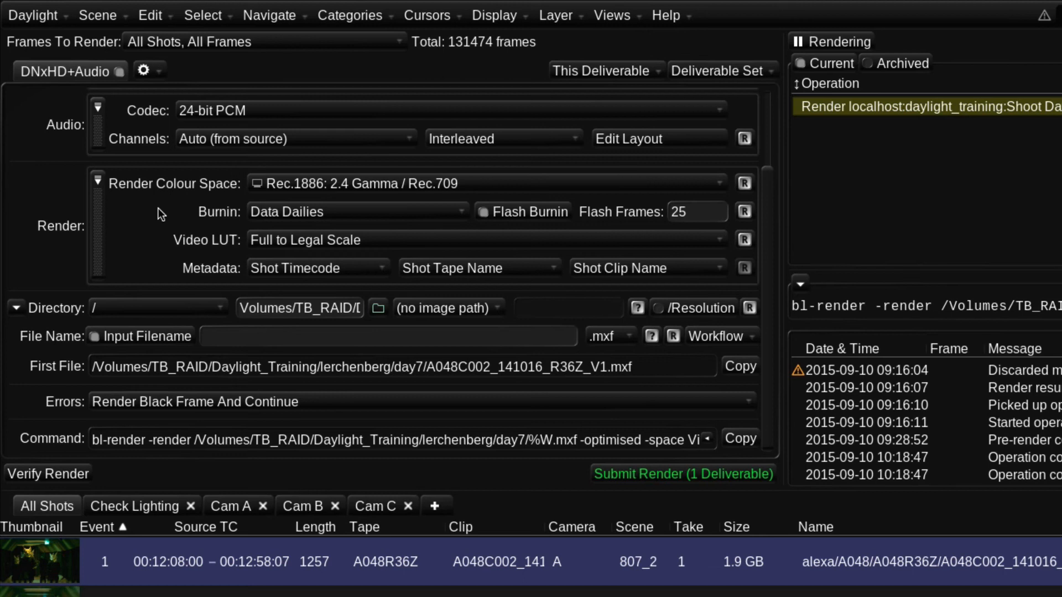
- Add a copy of the DNxHD+Audio deliverable and name it Quicktime
click(154, 72)
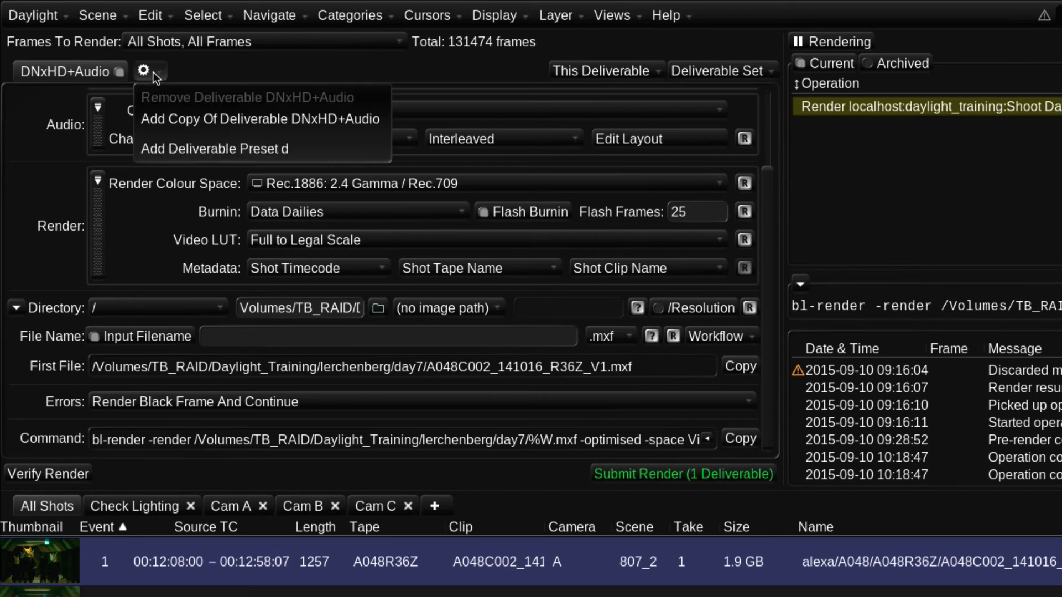
click(160, 114)
double_click(171, 79)
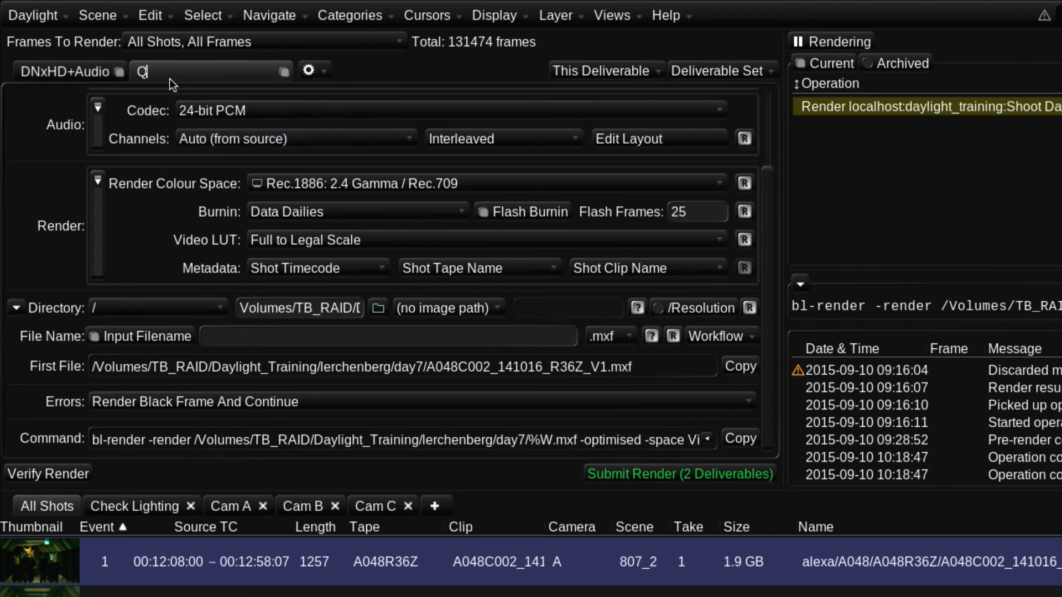
text(Quicktime)
key(Return)
- Set the Quicktime deliverable's file type to QuickTime Movie and its video codec to H.264 (MPEG4 AVC) encoder
scroll(158, 184, up, 3)
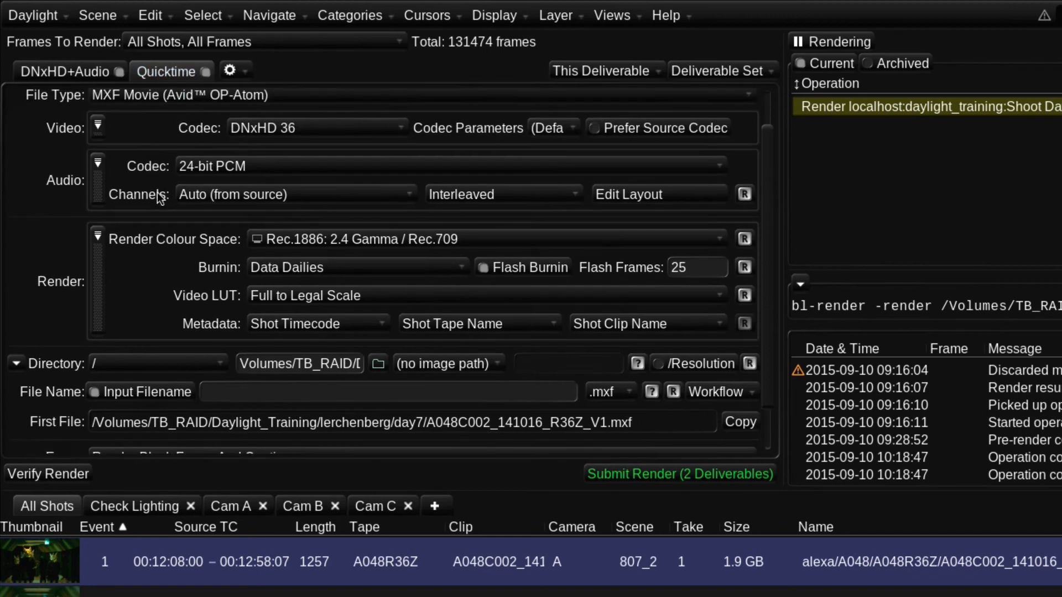
click(265, 145)
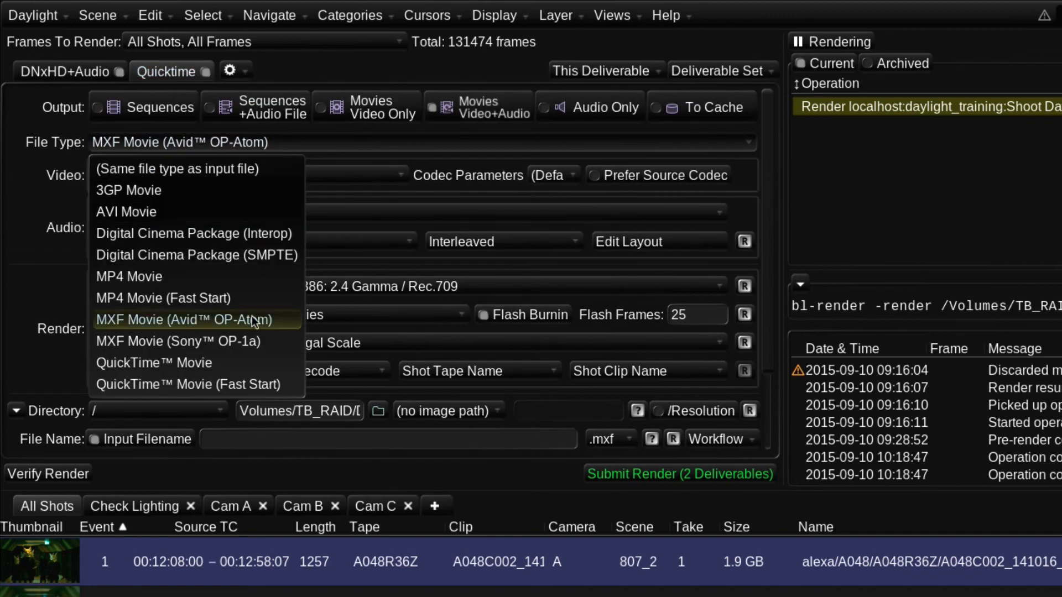
click(153, 363)
click(321, 177)
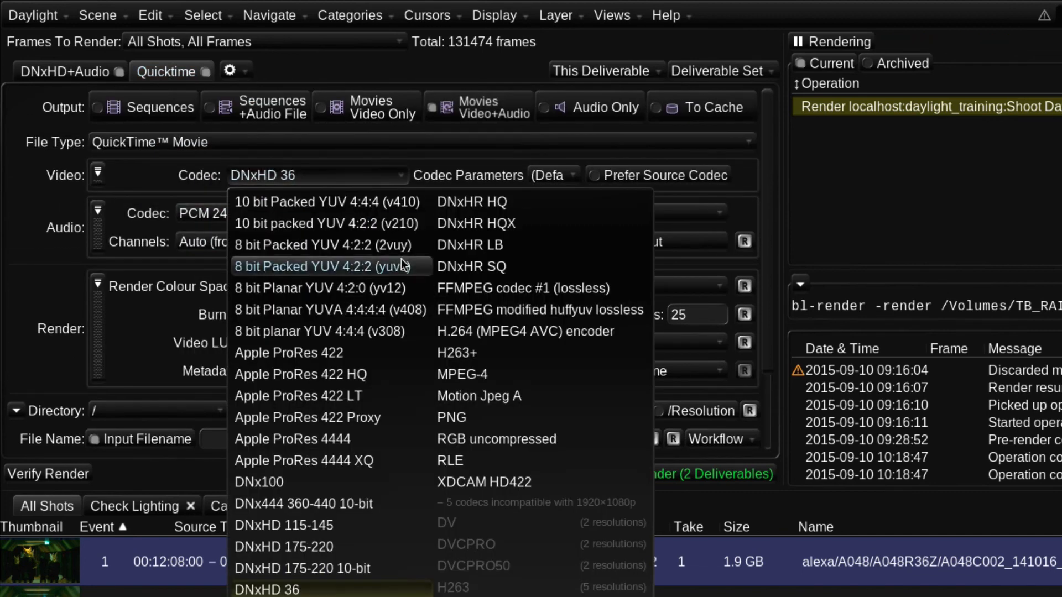
click(453, 327)
- Define a new deliverable set named Offline+Review from the current two deliverables
click(740, 75)
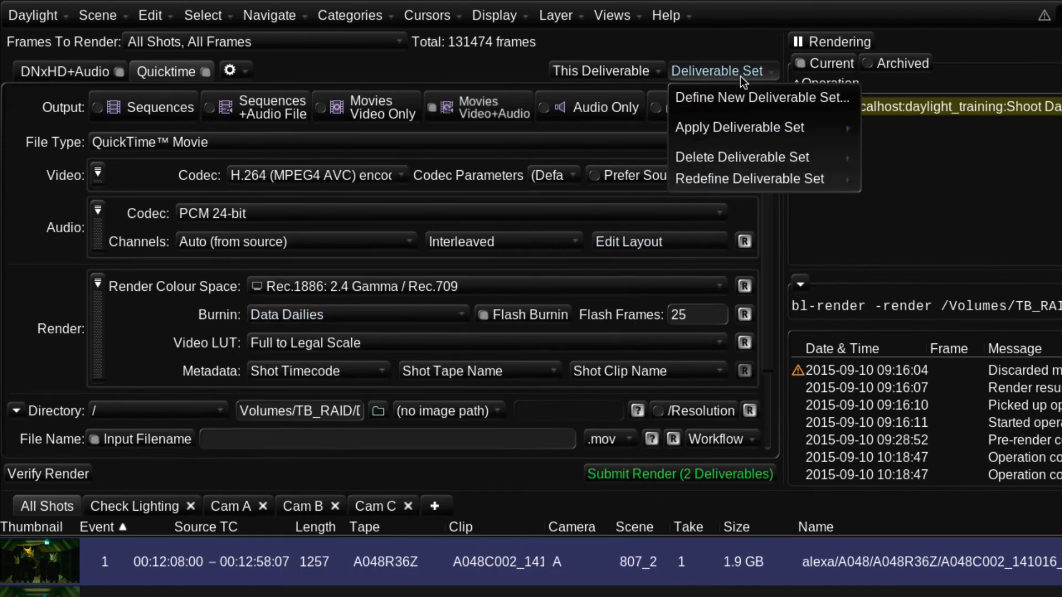
click(741, 92)
text(Offline+Review)
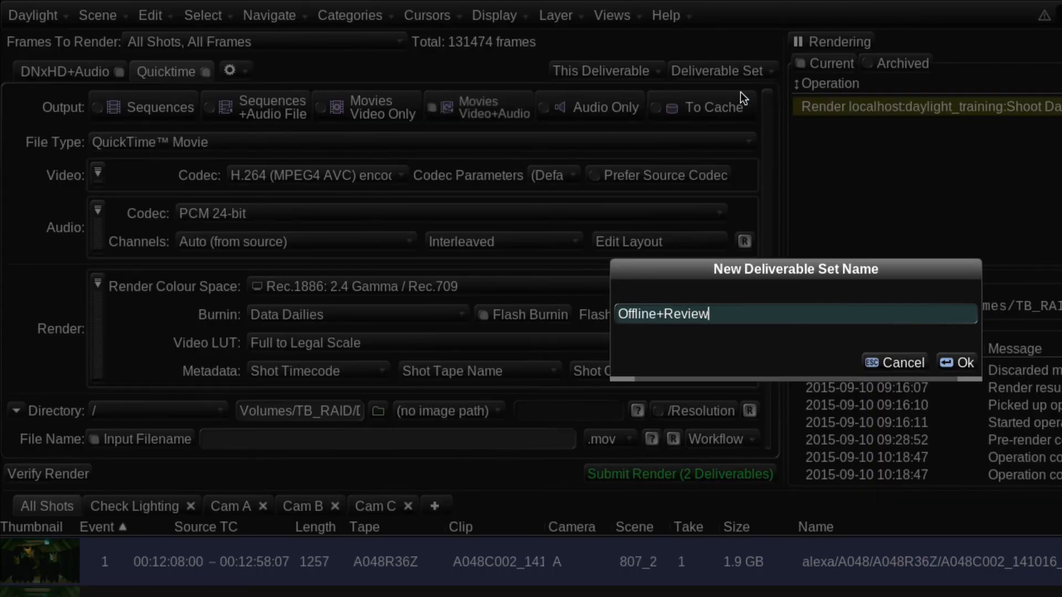
key(Return)
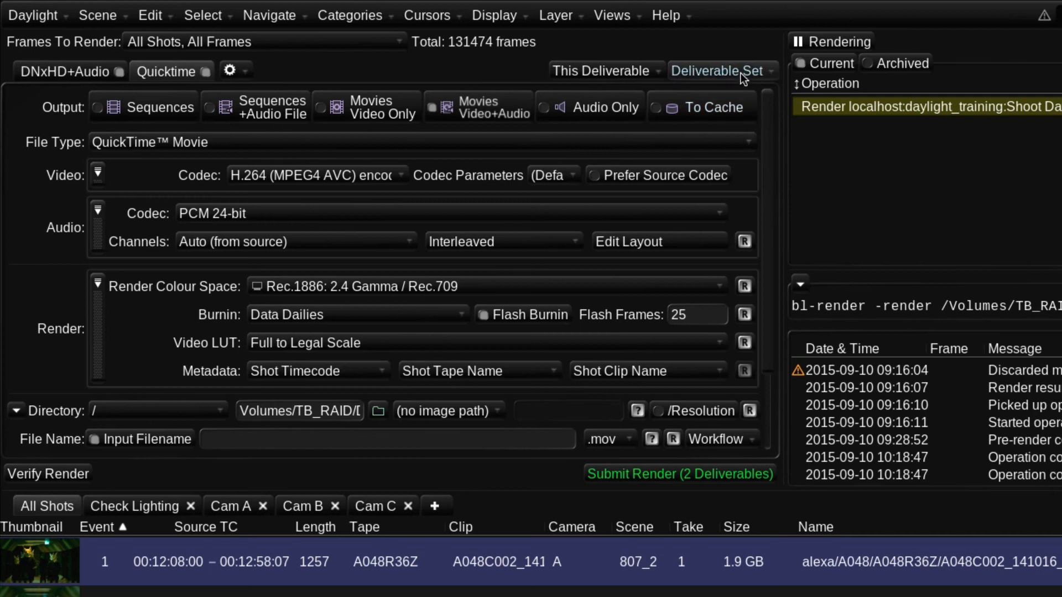
- Apply the saved Offline+Review deliverable set
click(741, 72)
mouse_move(791, 128)
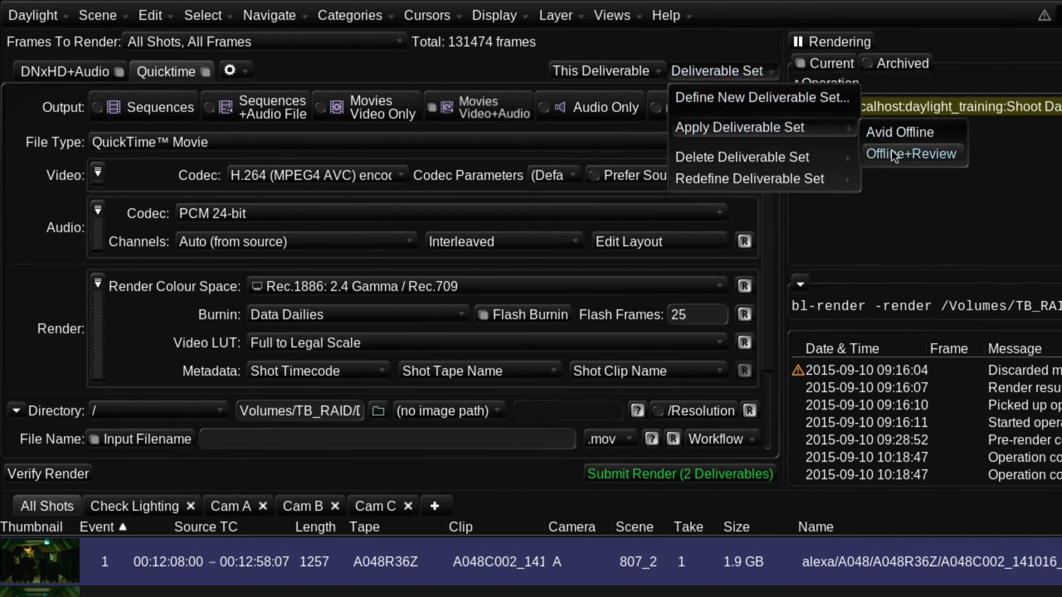
click(892, 151)
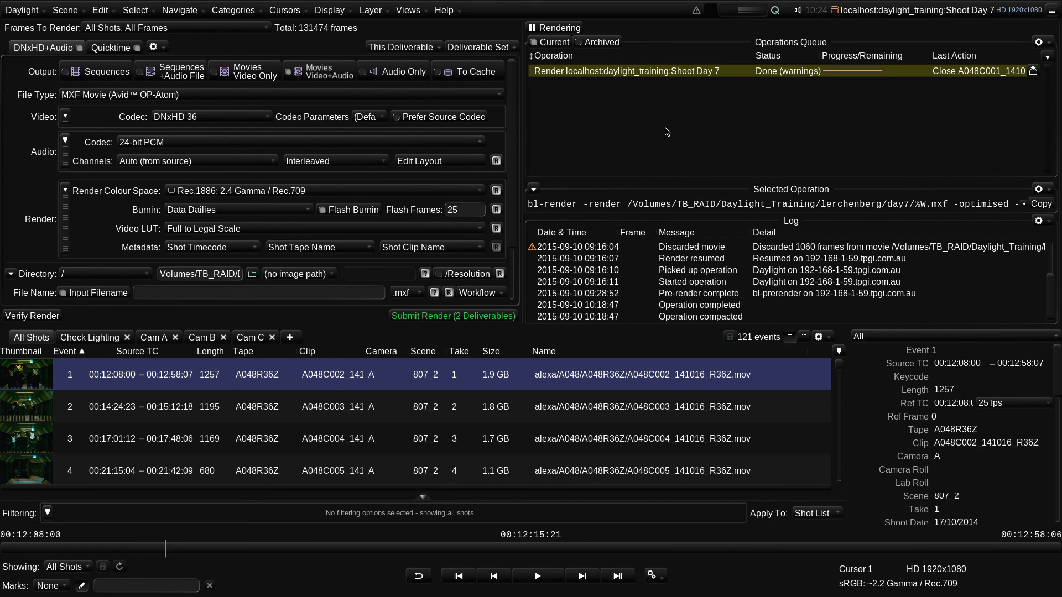
- Bring up the Reports workspace and set the Dailies Report's output format to PDF
key(ctrl+shift+7)
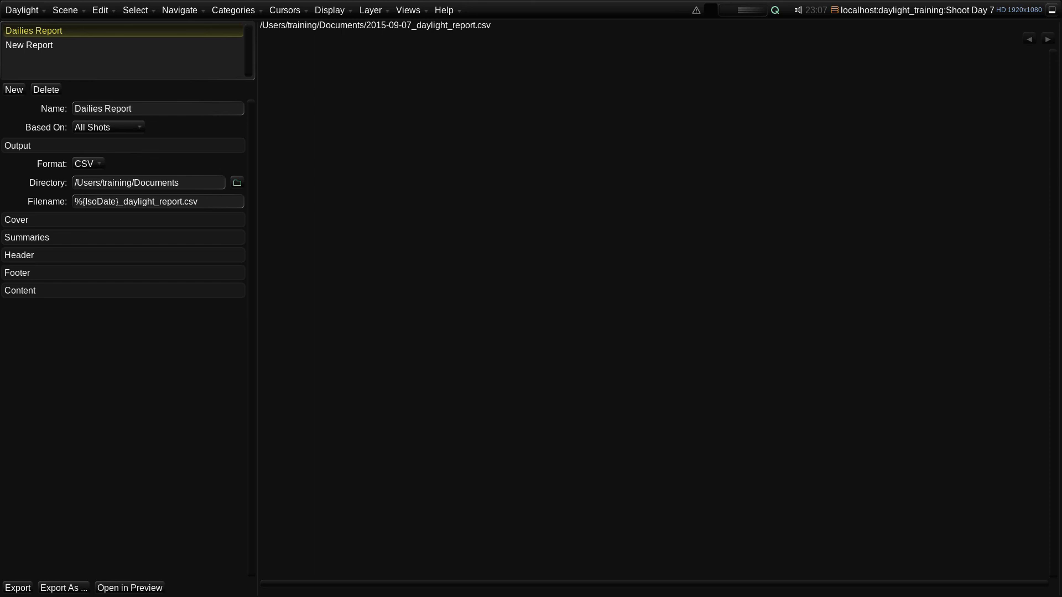
click(404, 10)
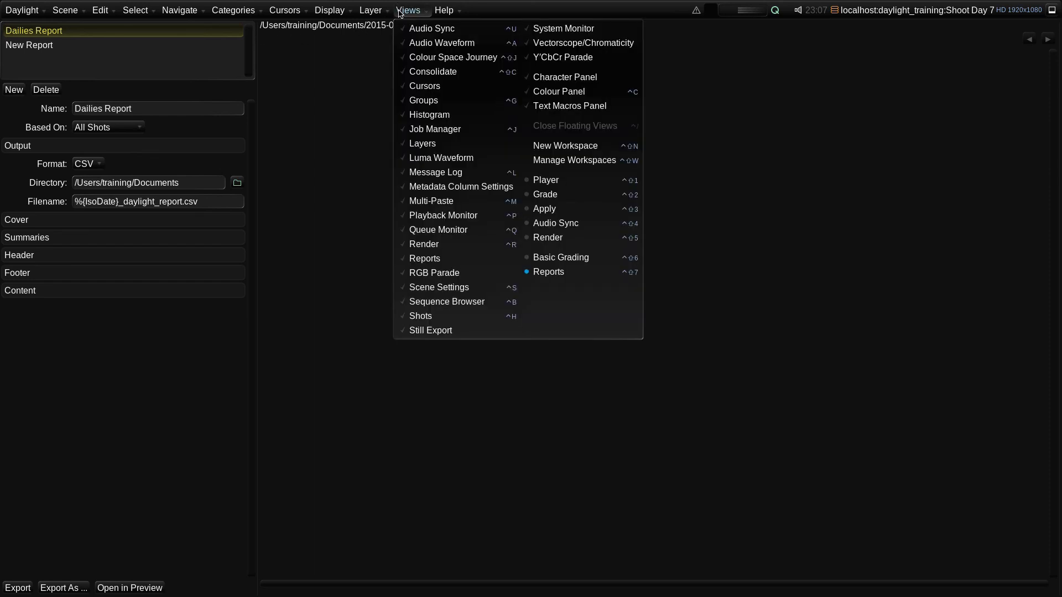
click(439, 260)
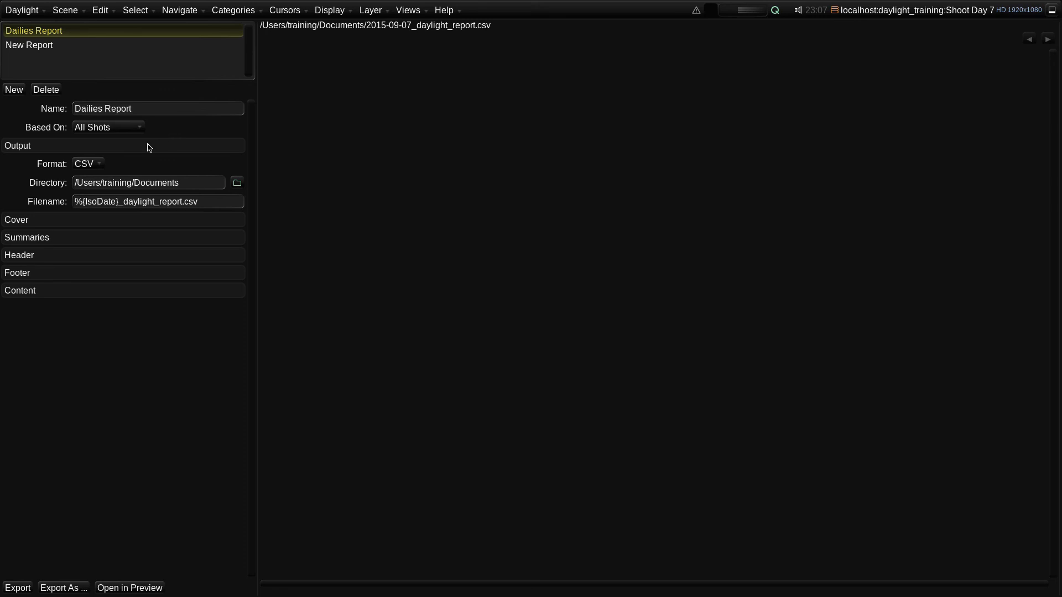
click(86, 165)
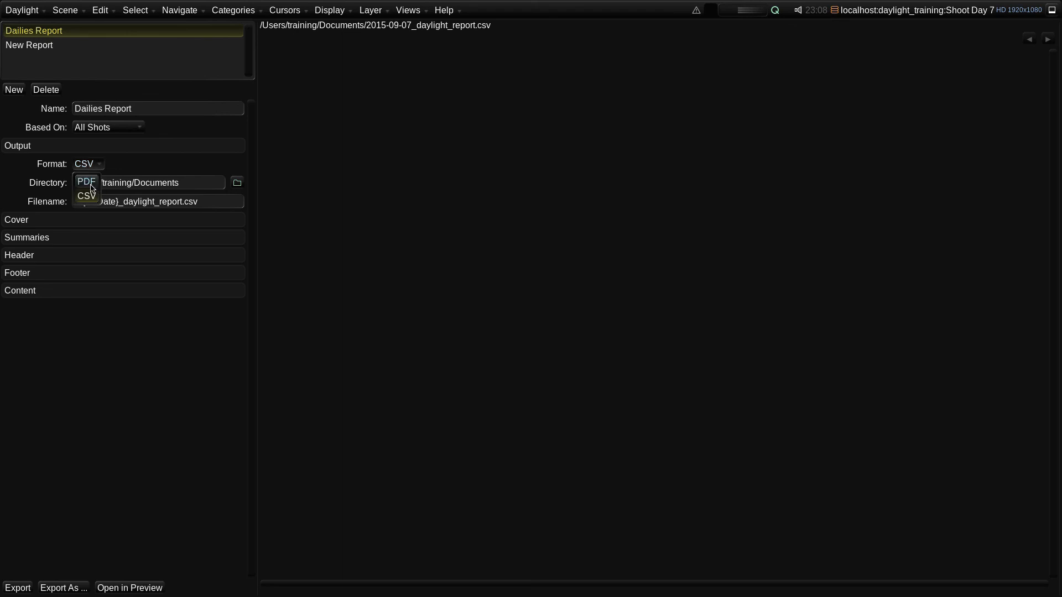
click(90, 184)
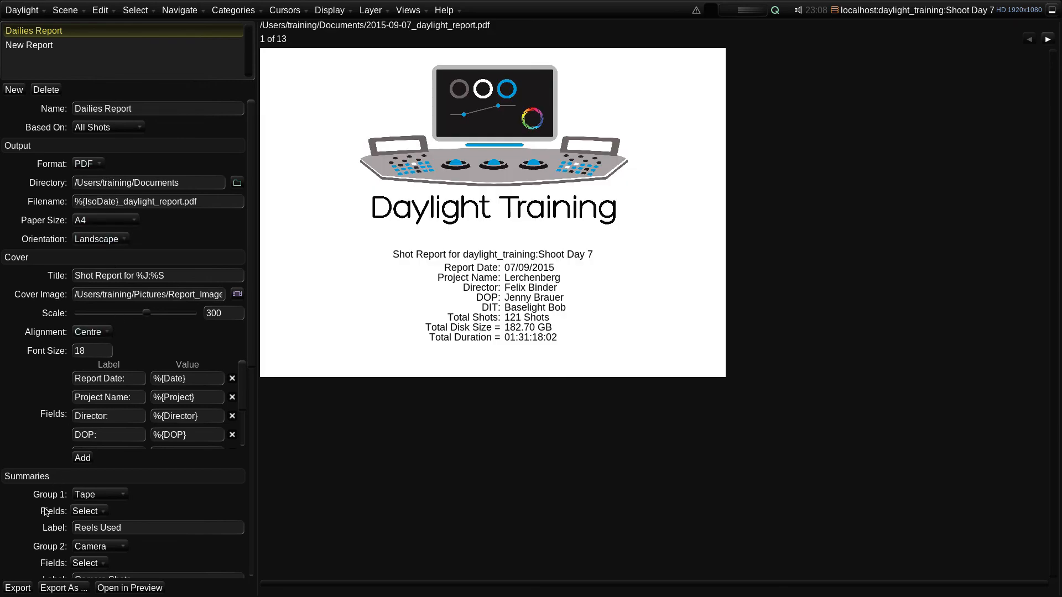
- Review the Dailies Report's cover, summary, header and footer settings and page through the report preview to page 12
scroll(40, 549, down, 8)
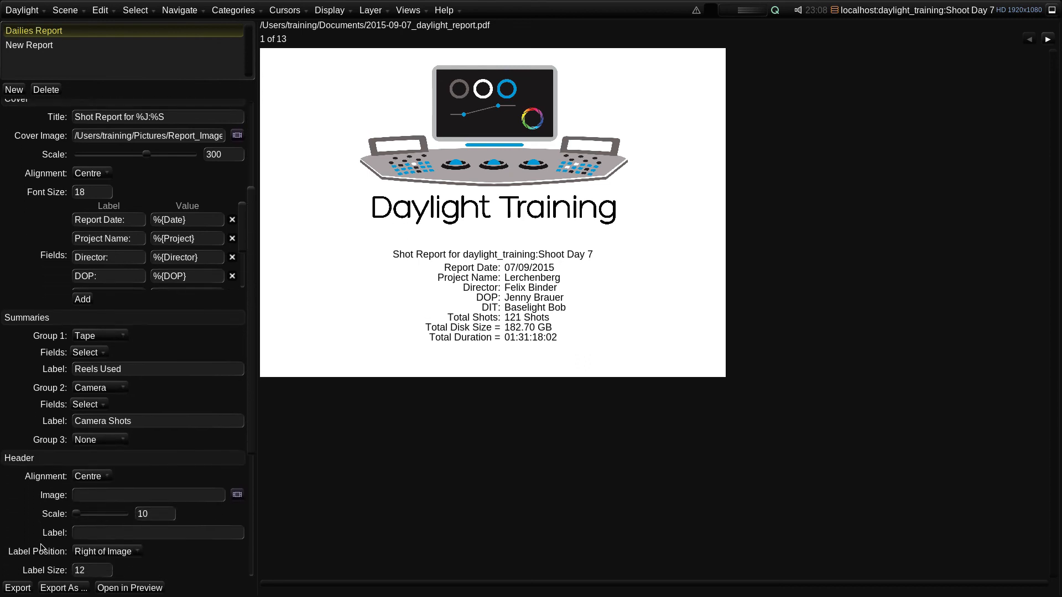
scroll(41, 548, down, 2)
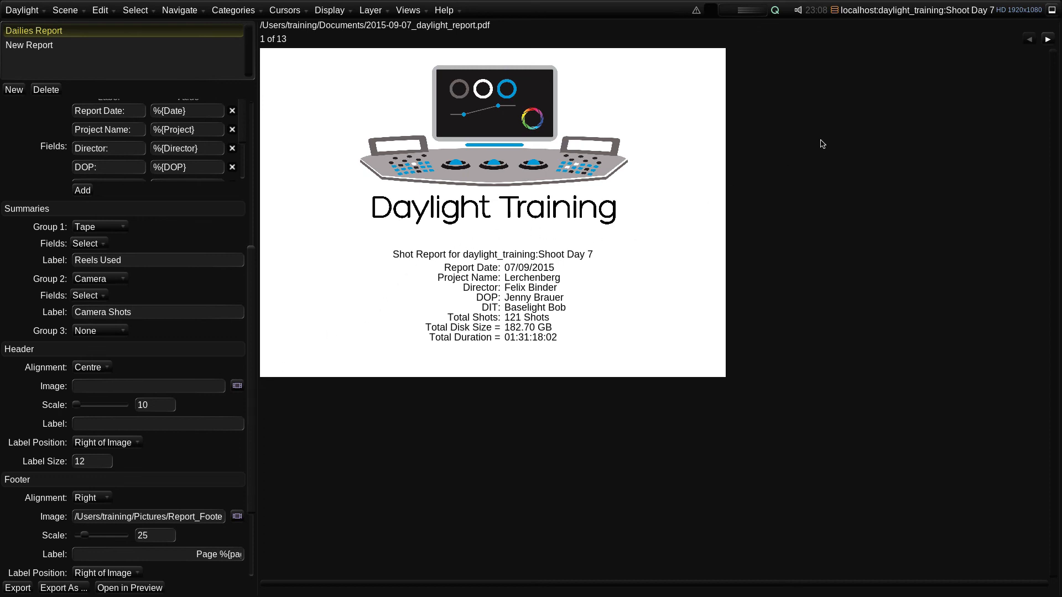
click(1048, 41)
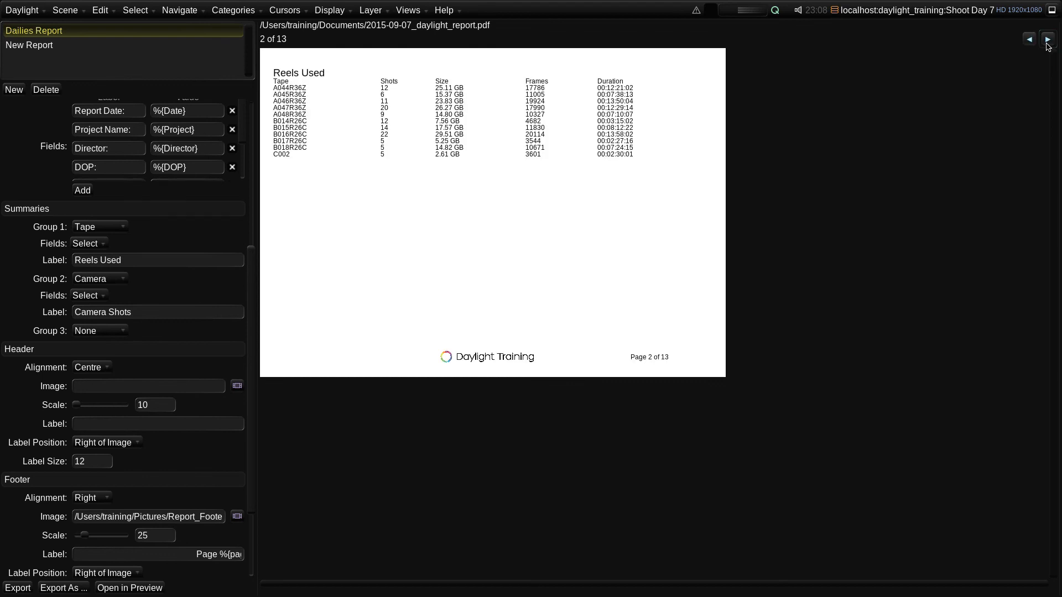
click(1047, 41)
click(1047, 40)
click(1047, 41)
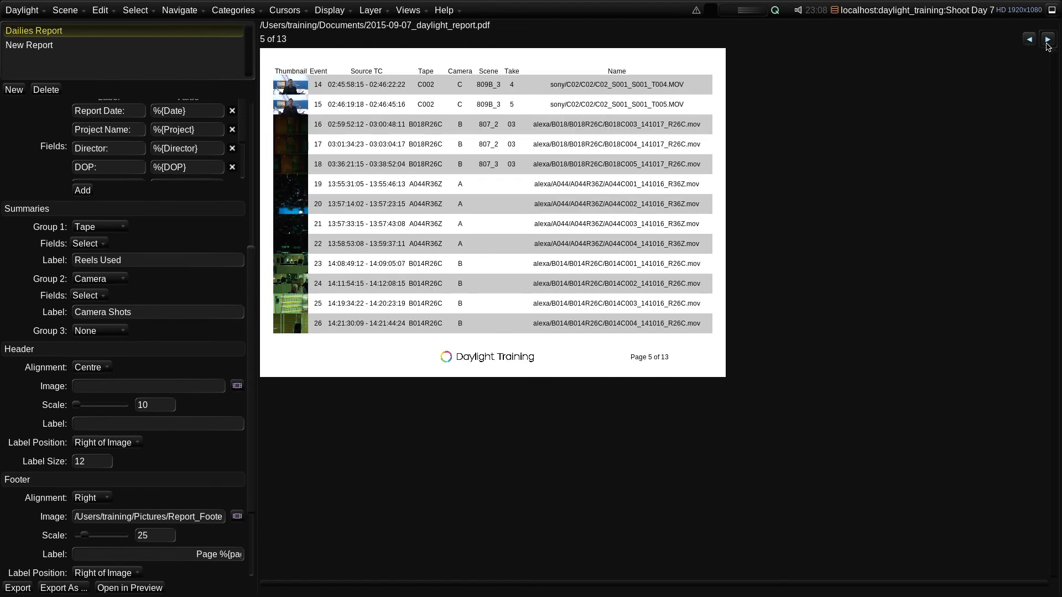
click(1048, 41)
click(1047, 41)
click(1047, 41)
click(1047, 41)
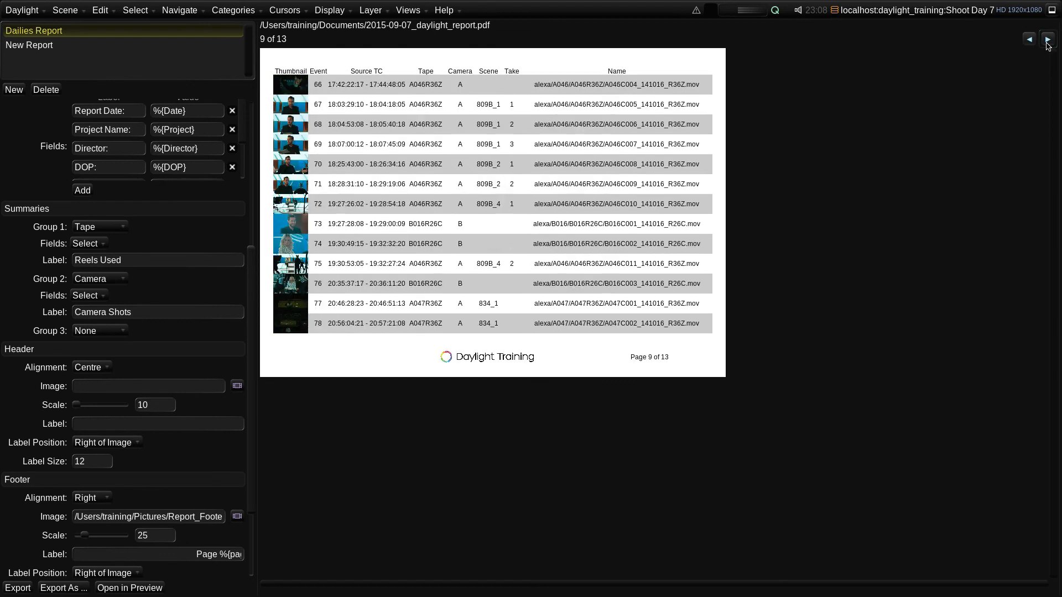
click(1048, 41)
click(1047, 41)
click(1047, 41)
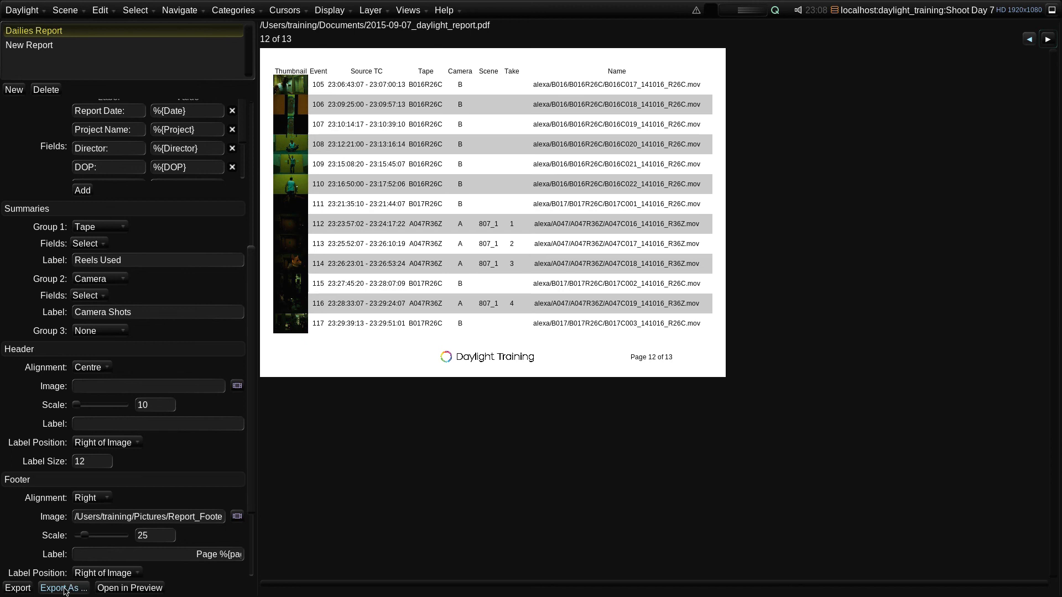
- Open the Dailies Report PDF in Preview, look through its pages and close it
click(130, 589)
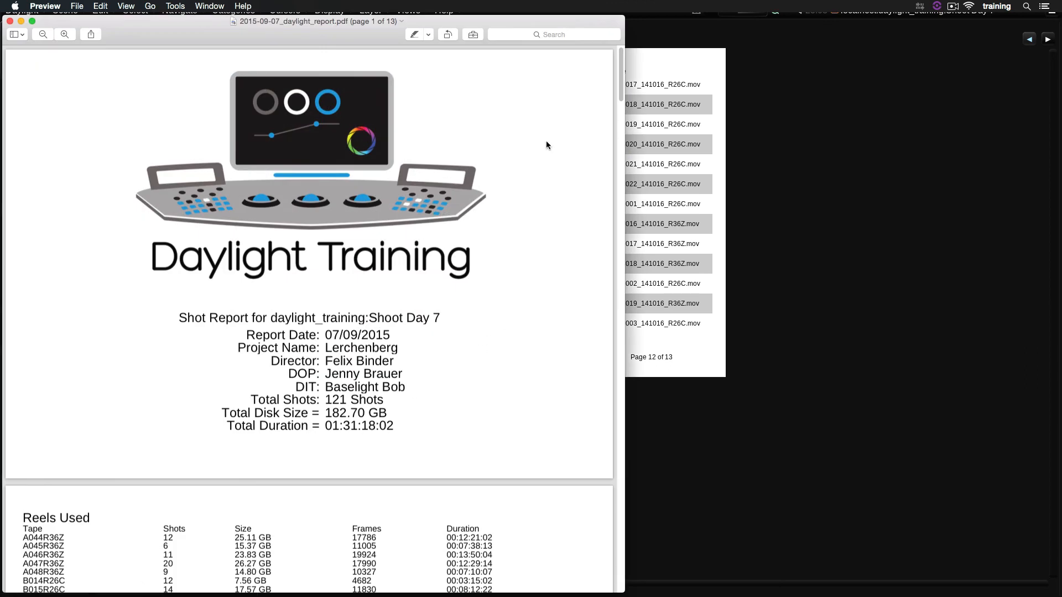
drag(620, 84, 622, 161)
click(10, 21)
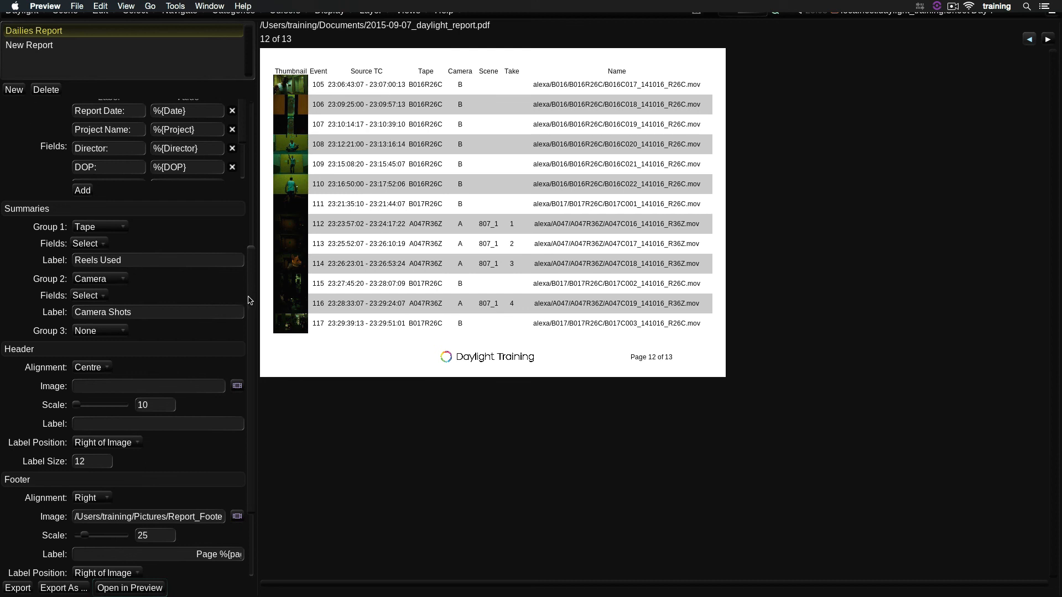
- Check the settings of the New Report template and return to the Dailies Report
drag(250, 297, 248, 142)
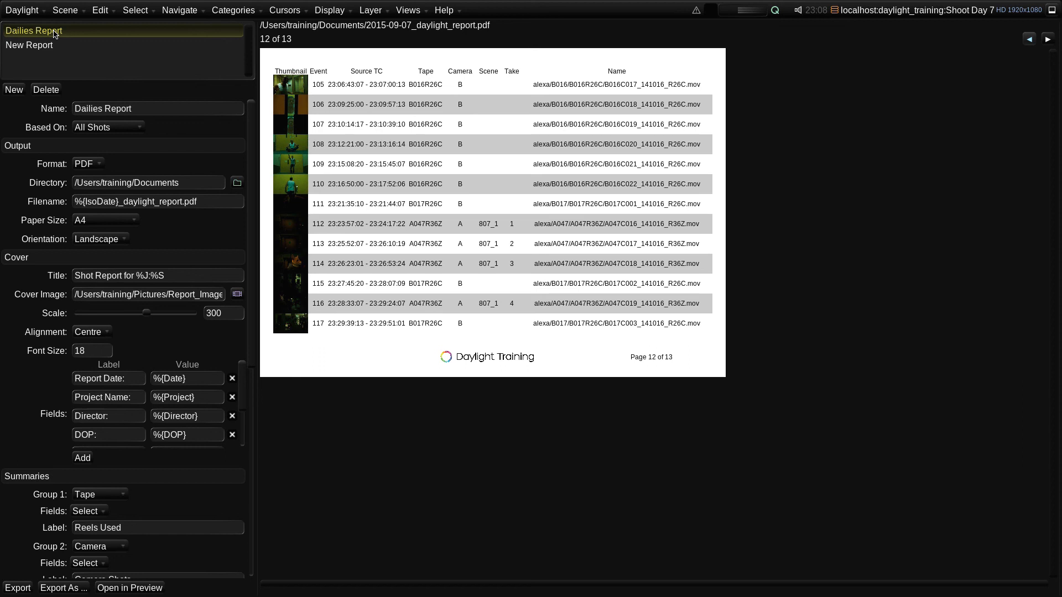
click(40, 47)
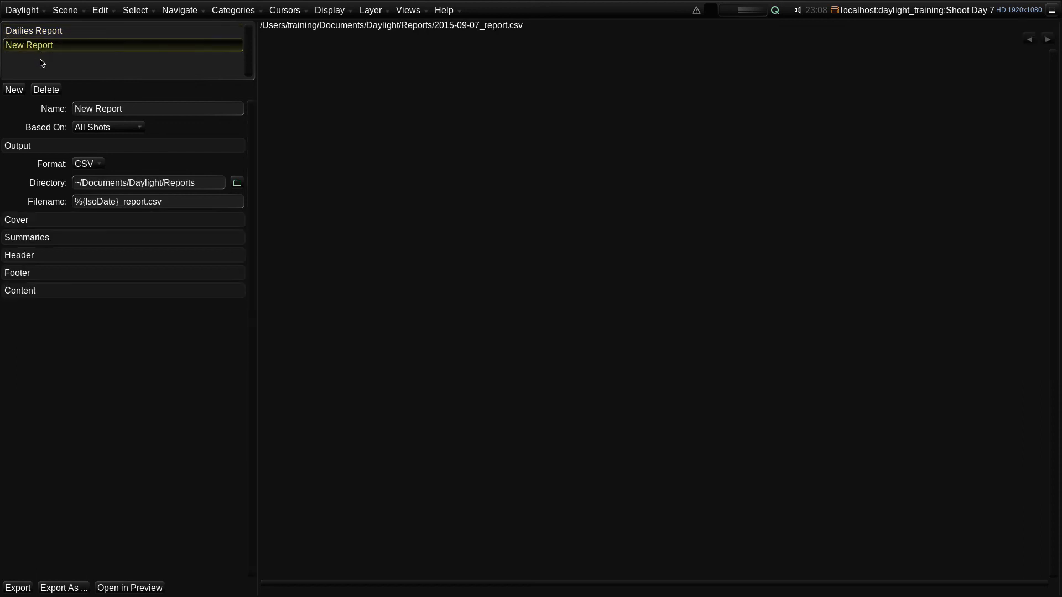
click(55, 32)
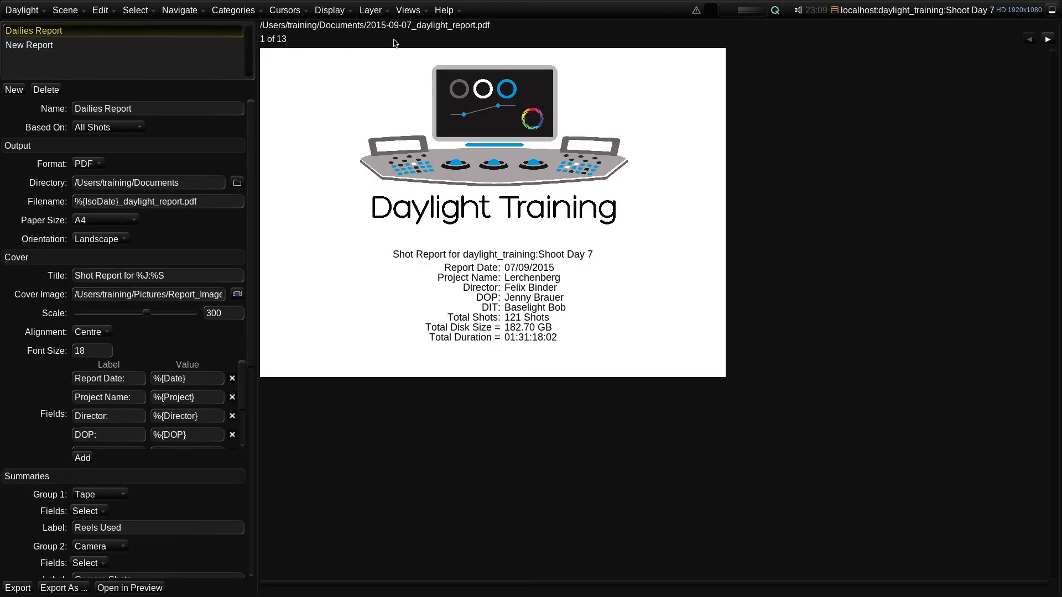
- Switch to the Player workspace and check the export options available for the shot list
click(411, 11)
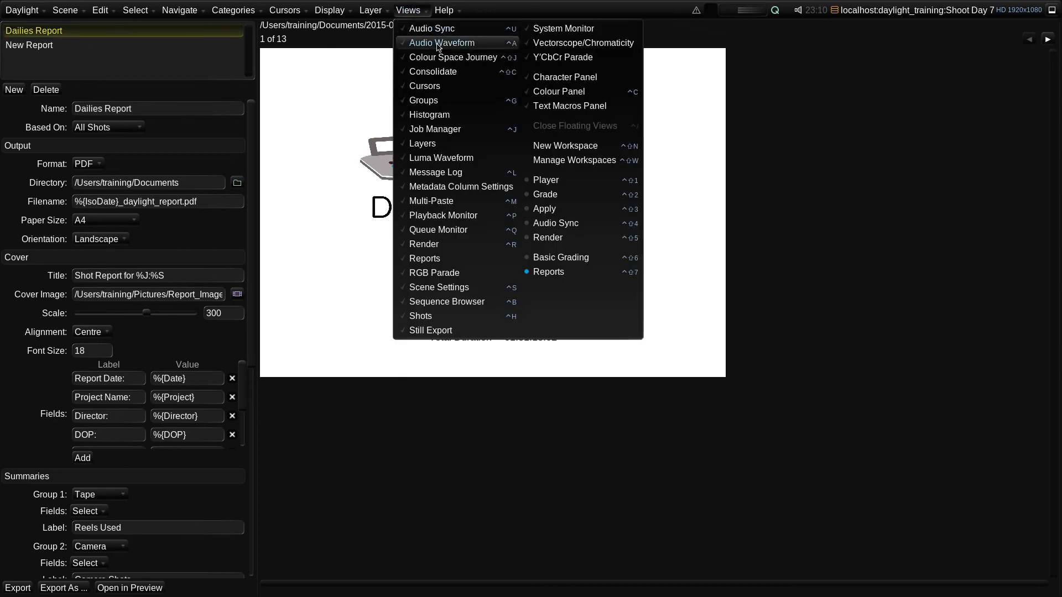
click(539, 181)
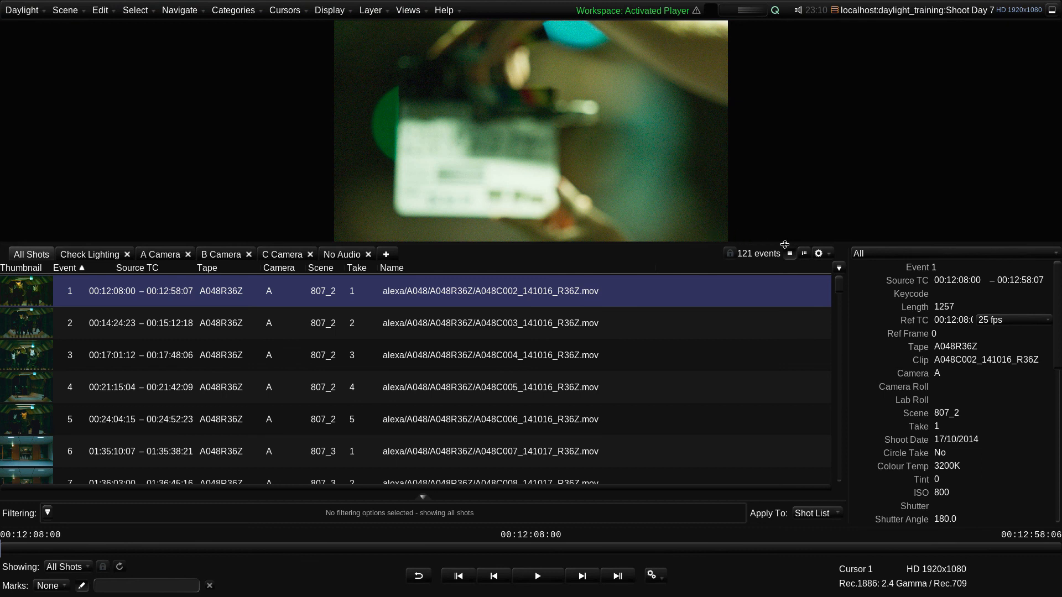
click(819, 255)
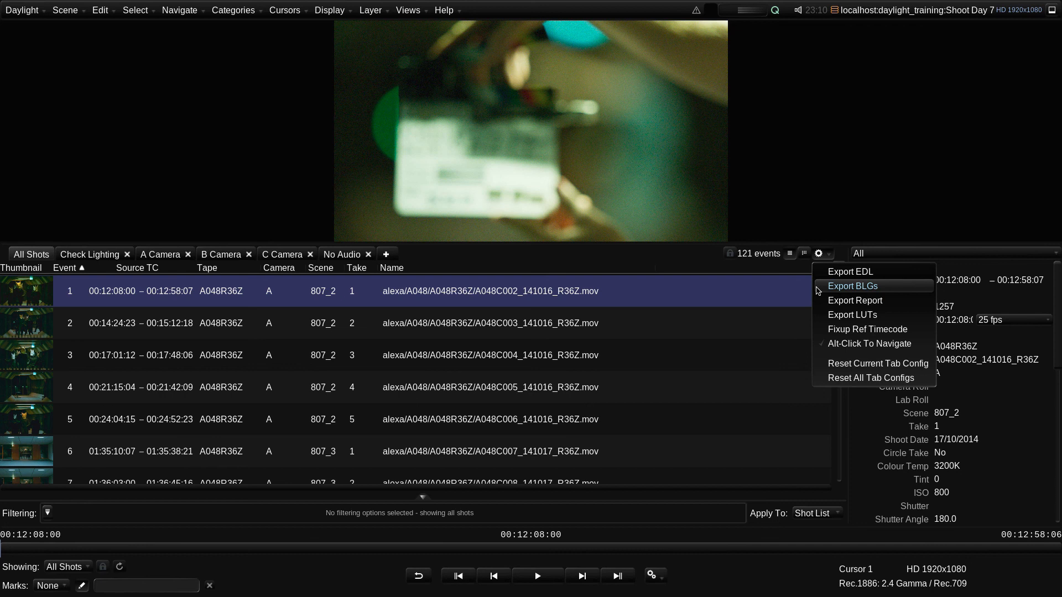
click(804, 224)
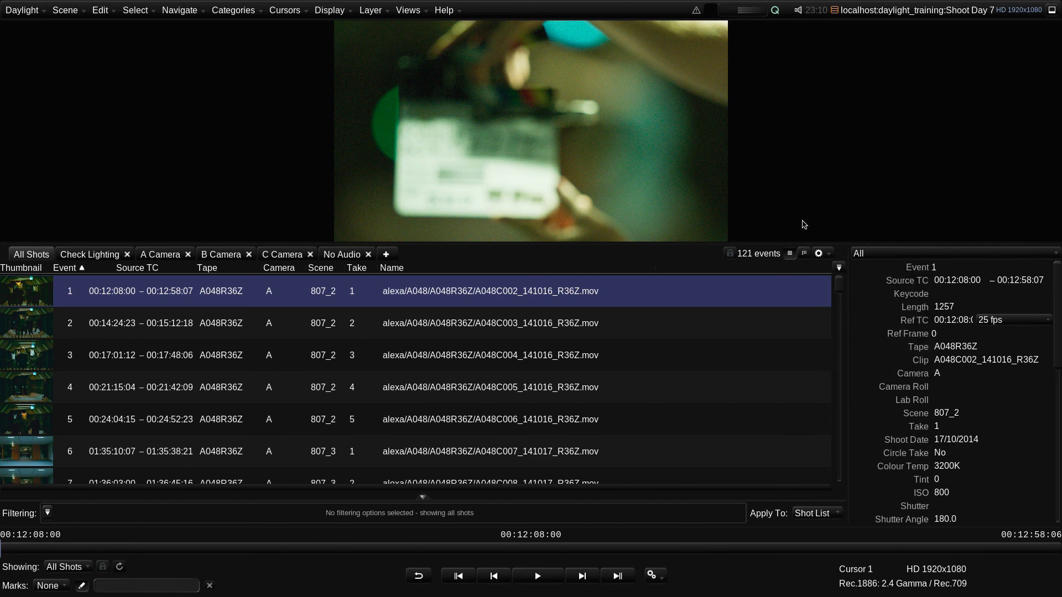